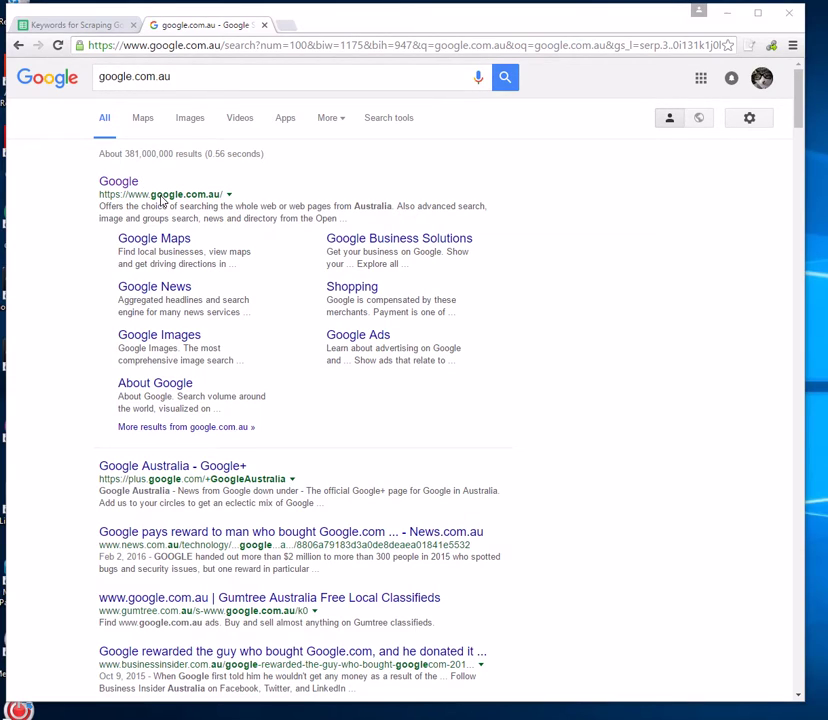
Search for google.com.au and open the Google Australia homepage from the results.
{"action": "left_click", "coordinate": [179, 83]}
{"action": "left_click_drag", "start_coordinate": [170, 82], "coordinate": [96, 83]}
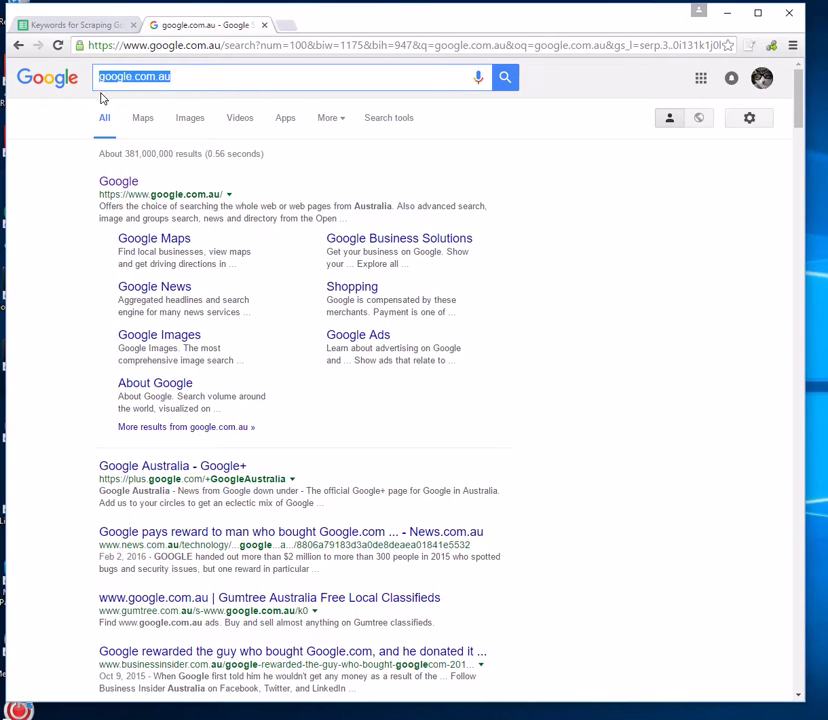
{"action": "type", "text": "goo"}
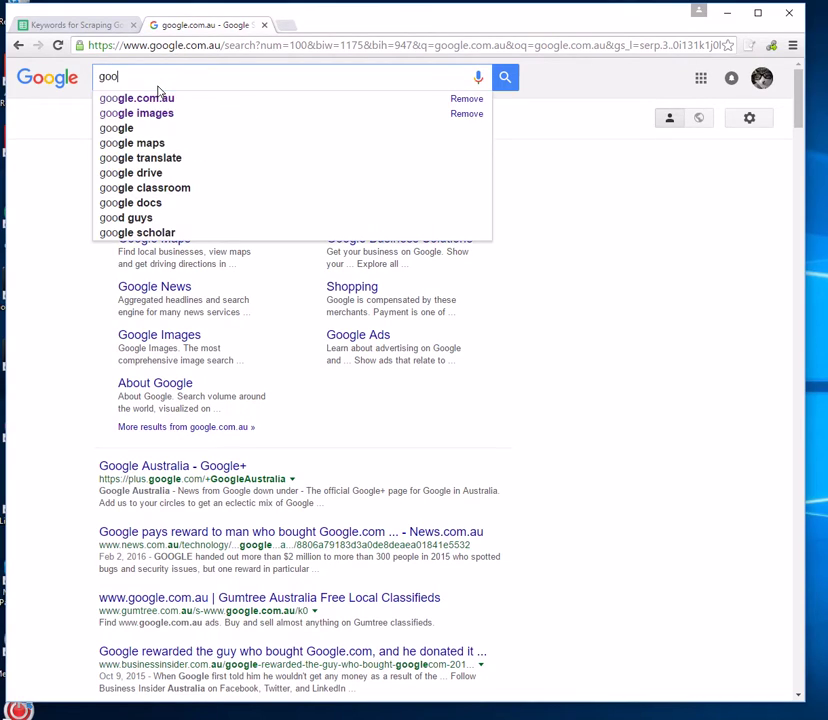
{"action": "type", "text": "gle.com"}
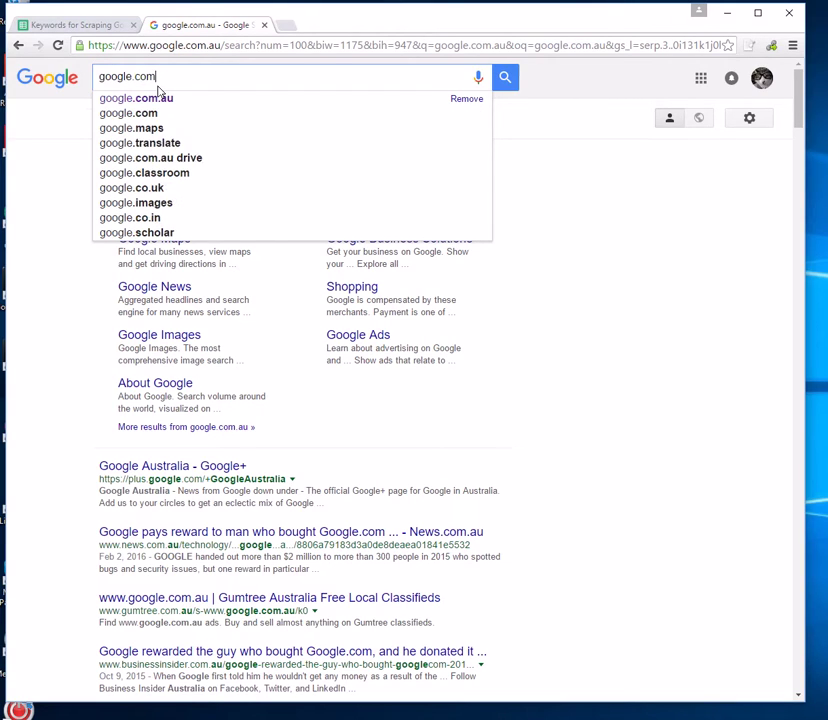
{"action": "type", "text": ".au"}
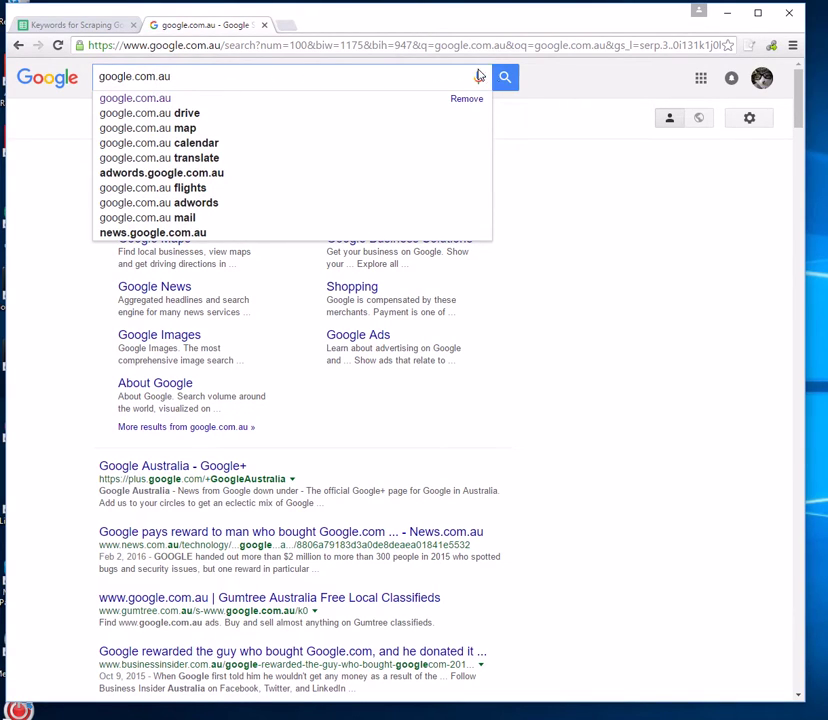
{"action": "left_click", "coordinate": [510, 77]}
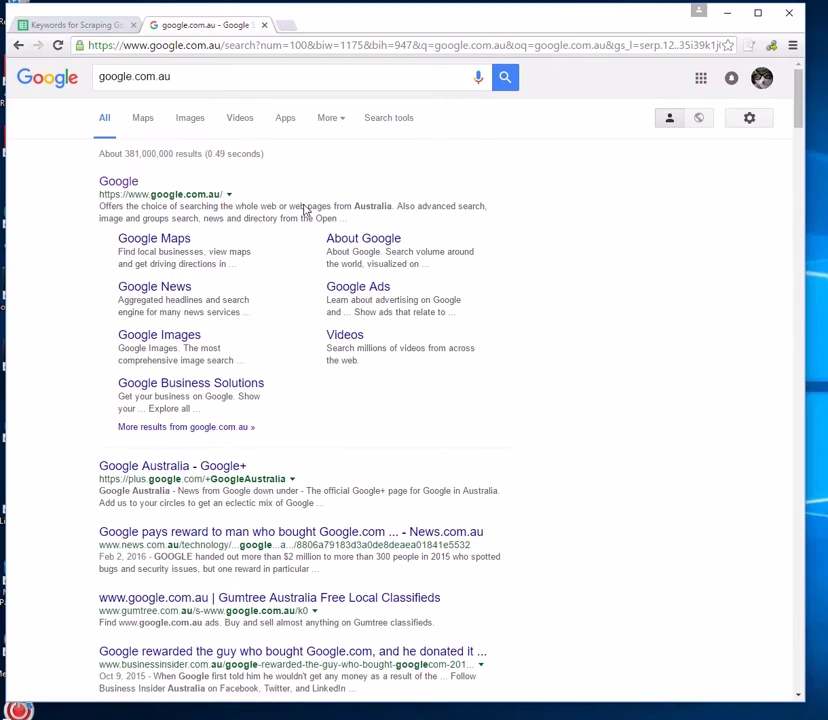
{"action": "left_click", "coordinate": [116, 182]}
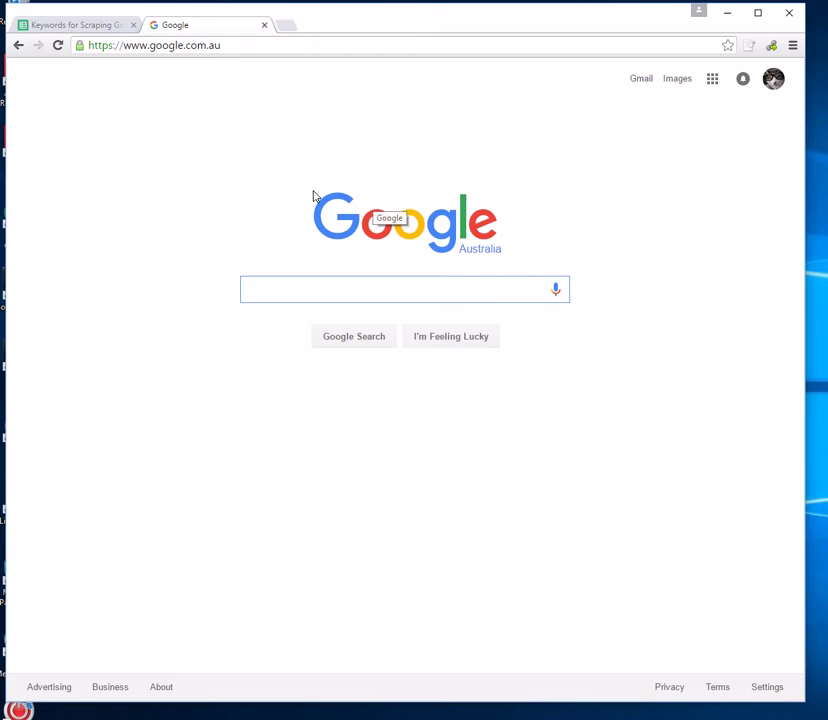
Copy the first keyword, "site:.au sport blog", from cell A2 of the Keywords for Scraping Google.com.au spreadsheet.
{"action": "left_click", "coordinate": [60, 22]}
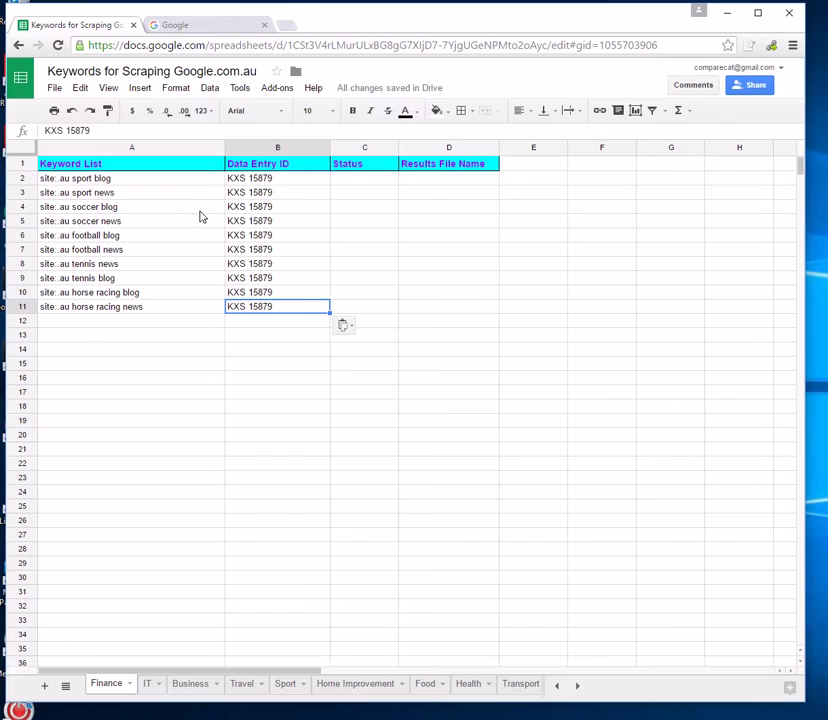
{"action": "left_click", "coordinate": [124, 181]}
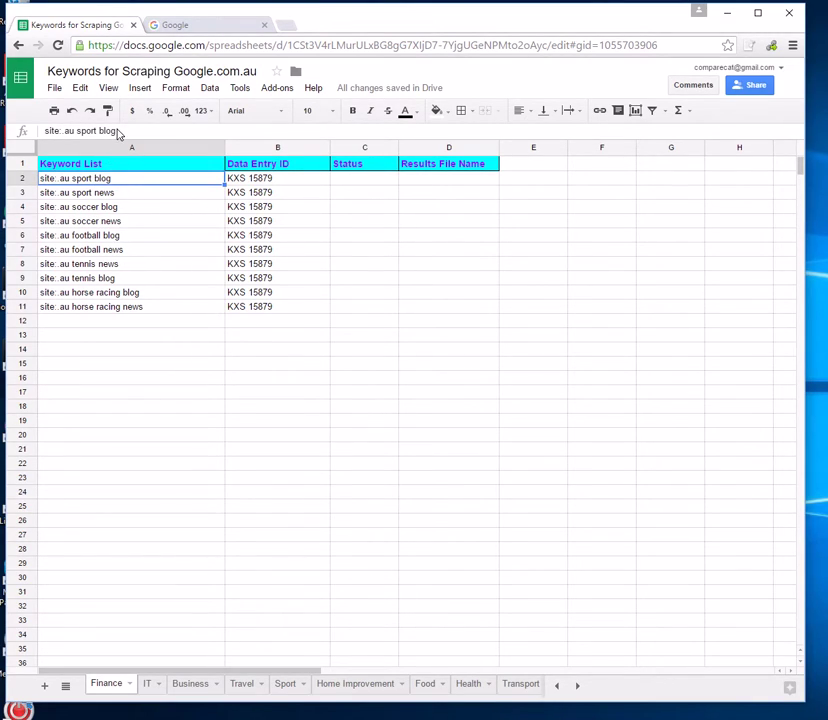
{"action": "left_click_drag", "start_coordinate": [116, 131], "coordinate": [38, 131]}
{"action": "key", "text": "ctrl+c"}
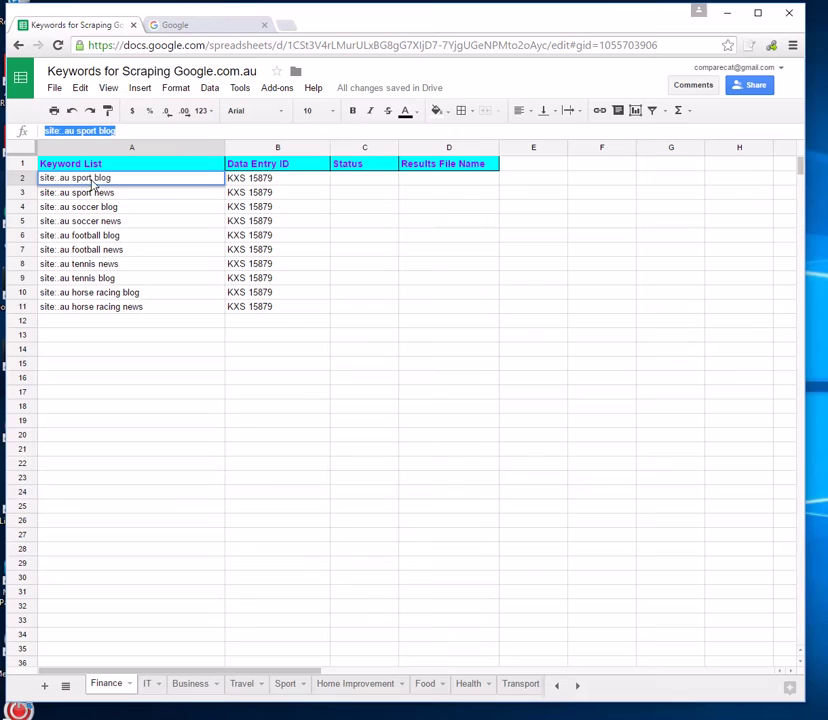
Search Google Australia for the copied keyword "site:.au sport blog".
{"action": "left_click", "coordinate": [196, 27]}
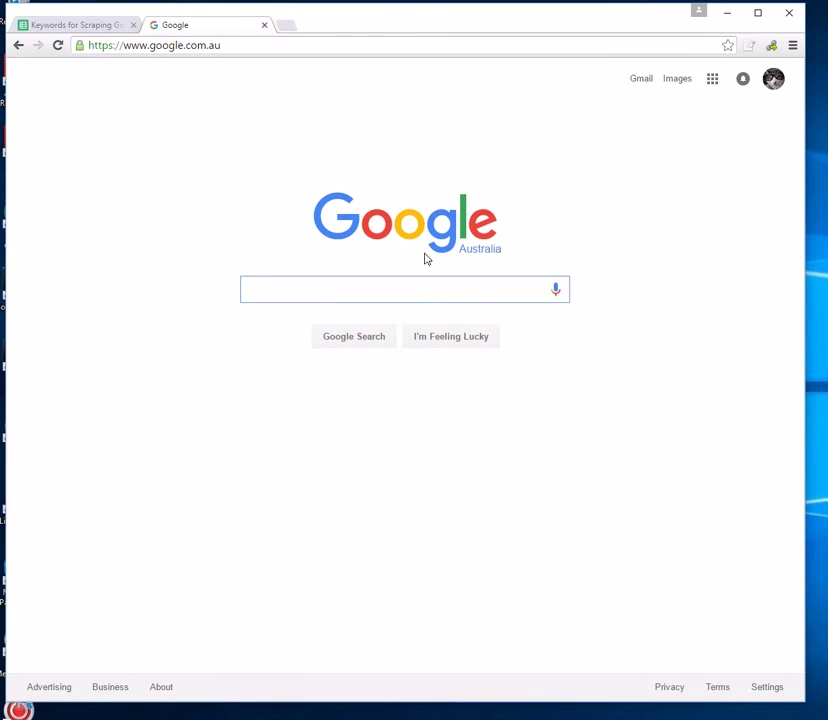
{"action": "key", "text": "ctrl+v"}
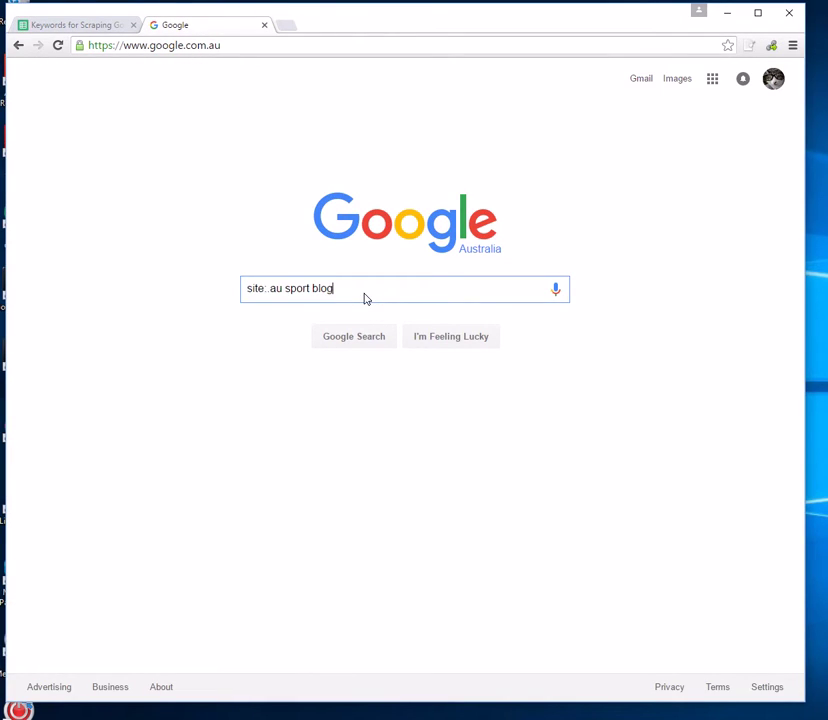
{"action": "left_click", "coordinate": [360, 337]}
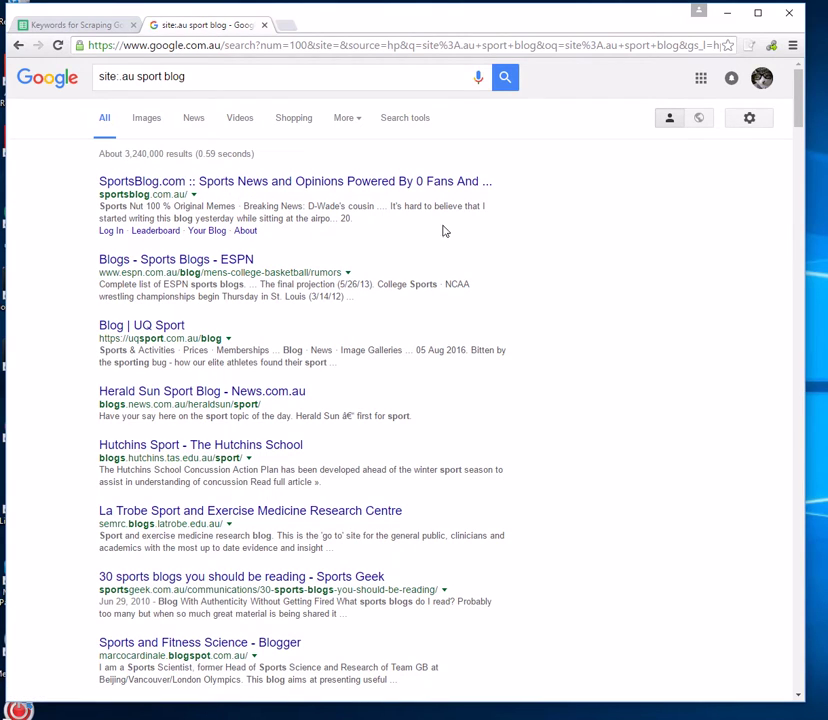
Extract the links from the first page of search results with the link extractor extension and copy them all.
{"action": "scroll", "coordinate": [455, 248], "scroll_direction": "down", "scroll_amount": 7}
{"action": "left_click_drag", "start_coordinate": [798, 162], "coordinate": [784, 78]}
{"action": "left_click", "coordinate": [772, 47]}
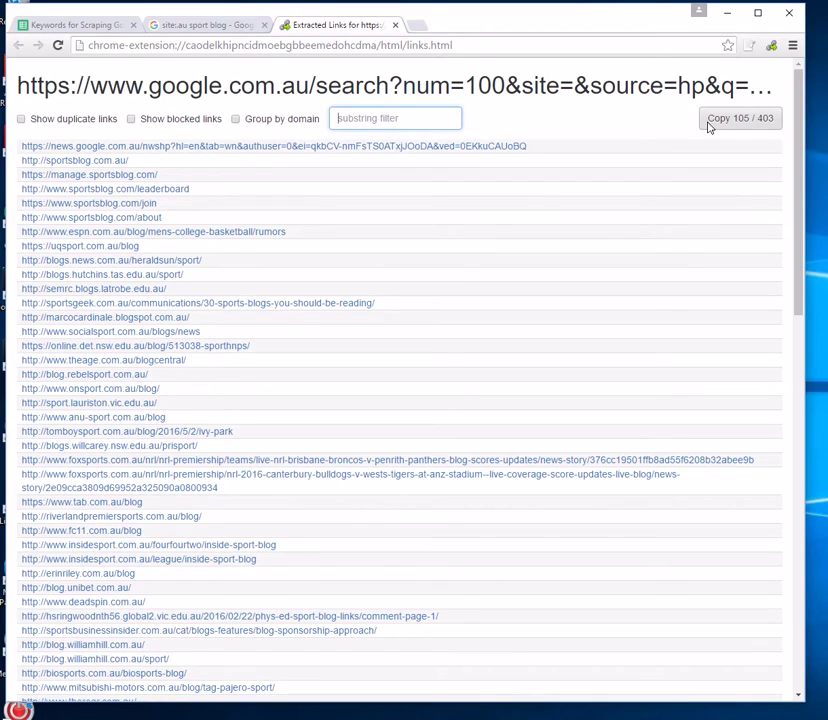
{"action": "left_click", "coordinate": [730, 121]}
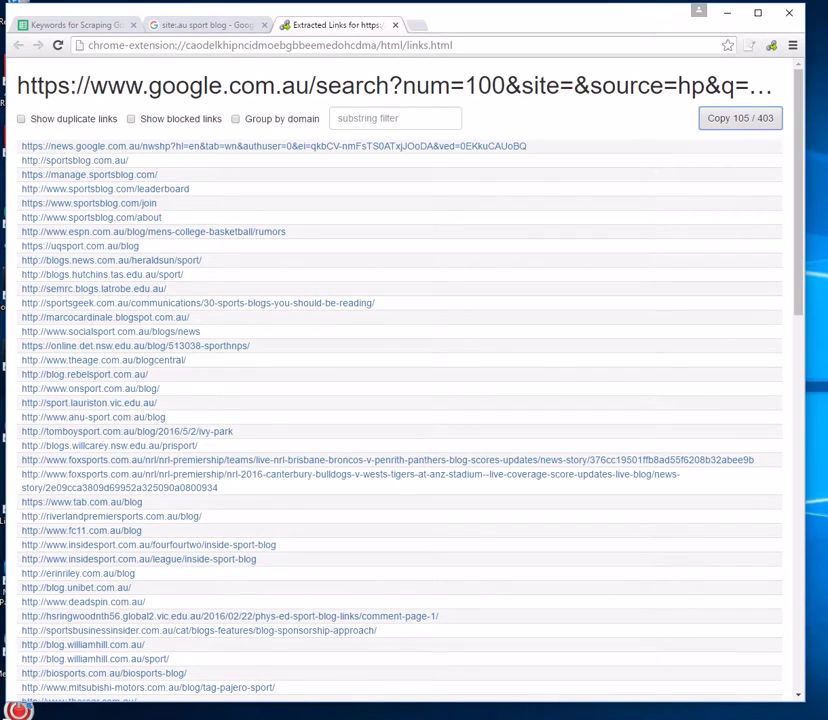
Switch to the blank Excel workbook Book1, paste the copied links starting at cell A1, and check where the list ends.
{"action": "mouse_move", "coordinate": [508, 713]}
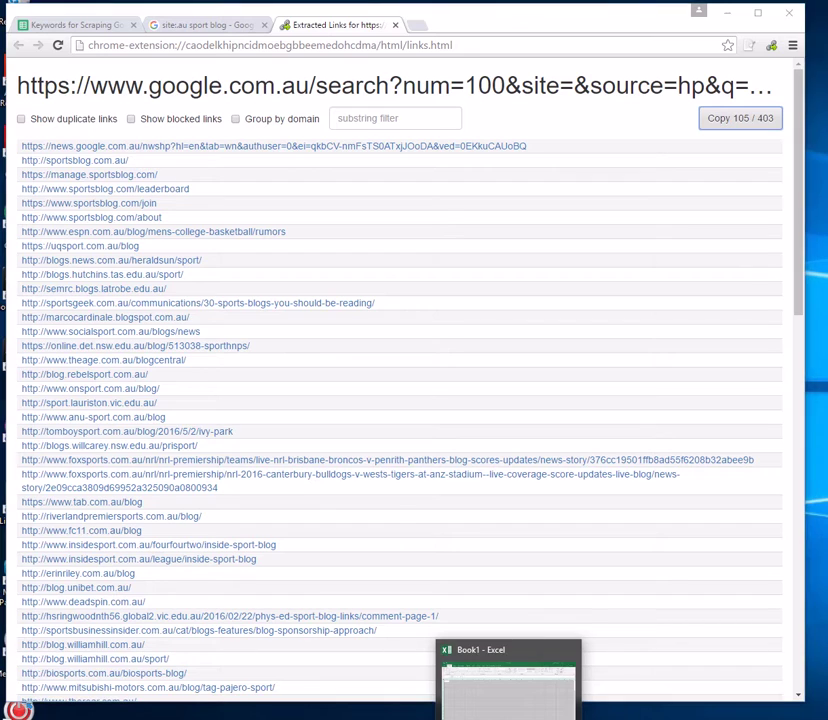
{"action": "left_click", "coordinate": [508, 713]}
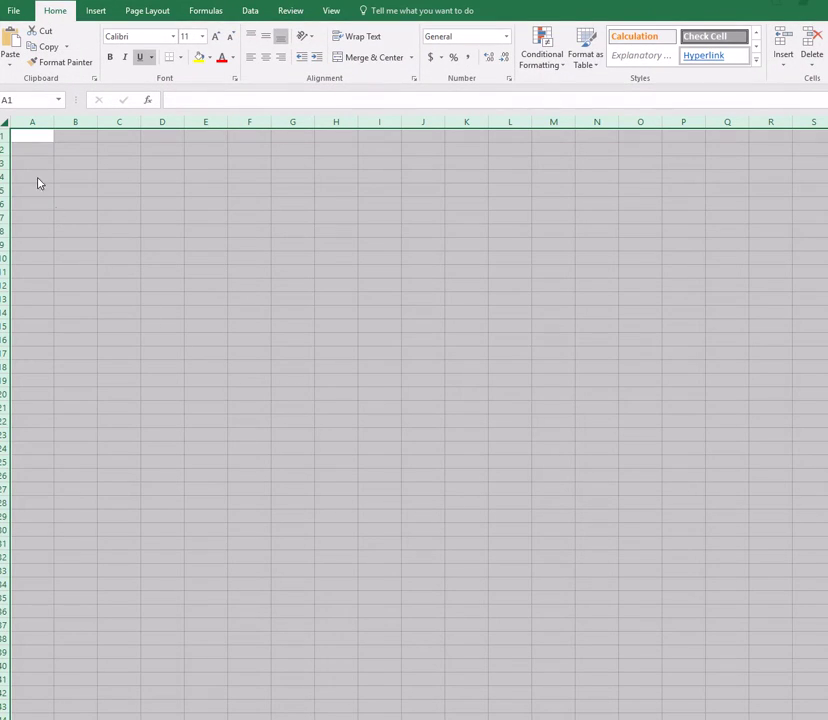
{"action": "left_click", "coordinate": [30, 142]}
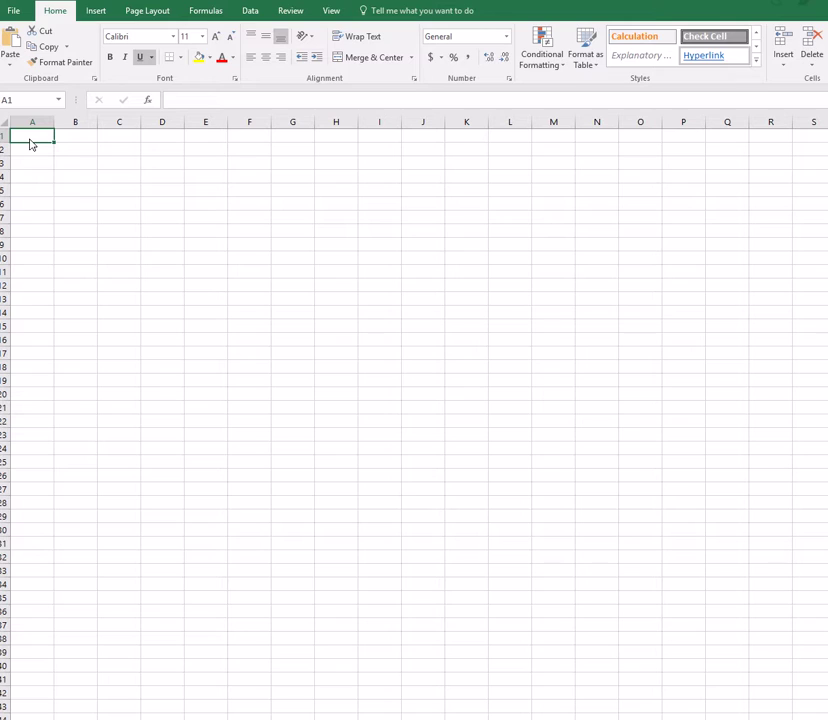
{"action": "key", "text": "ctrl+v"}
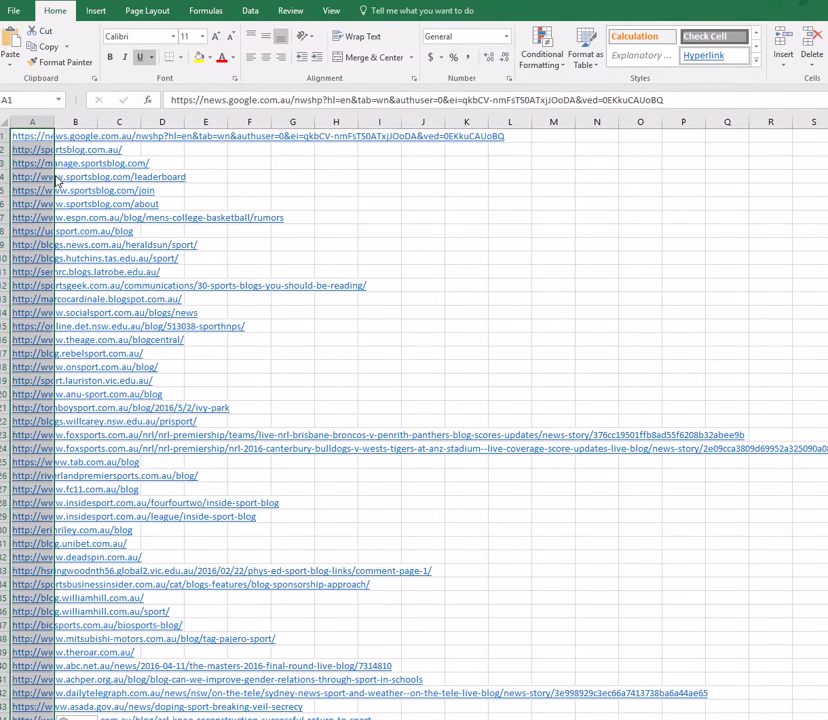
{"action": "scroll", "coordinate": [57, 187], "scroll_direction": "down", "scroll_amount": 10}
{"action": "scroll", "coordinate": [139, 399], "scroll_direction": "down", "scroll_amount": 20}
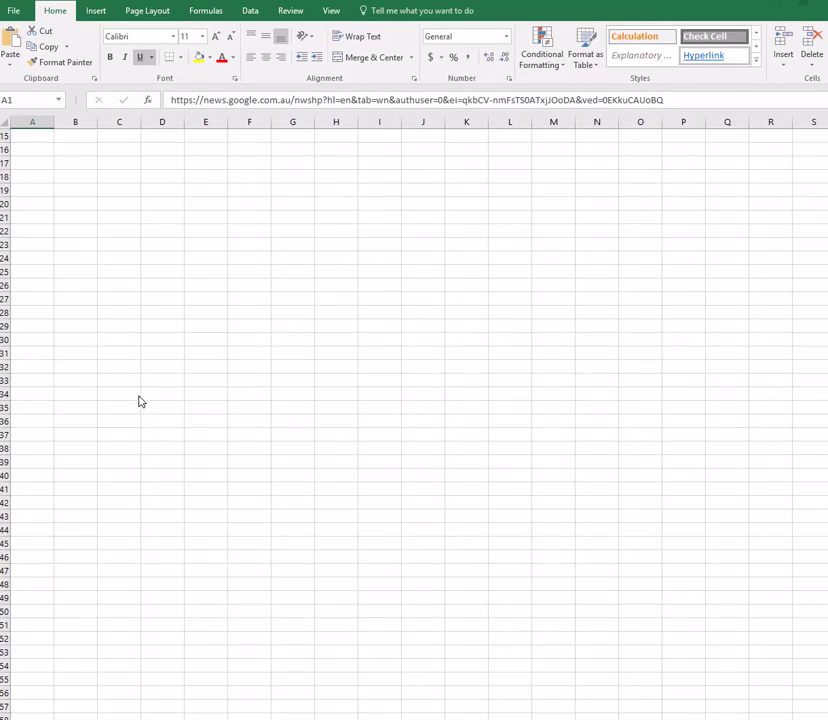
{"action": "scroll", "coordinate": [135, 364], "scroll_direction": "up", "scroll_amount": 7}
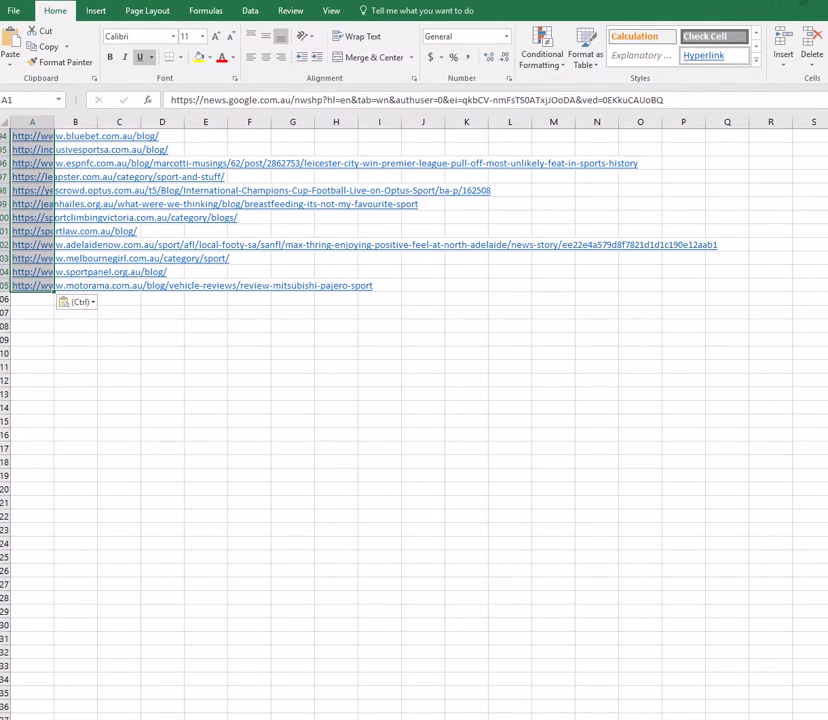
Switch back to Chrome and open the second page of the "site:.au sport blog" search results.
{"action": "left_click", "coordinate": [441, 718]}
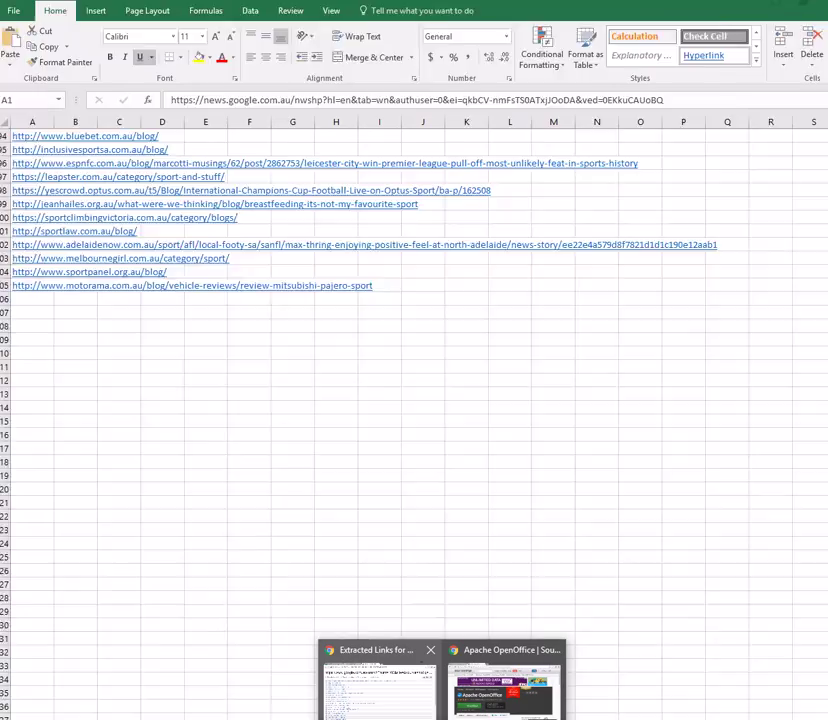
{"action": "left_click", "coordinate": [378, 682]}
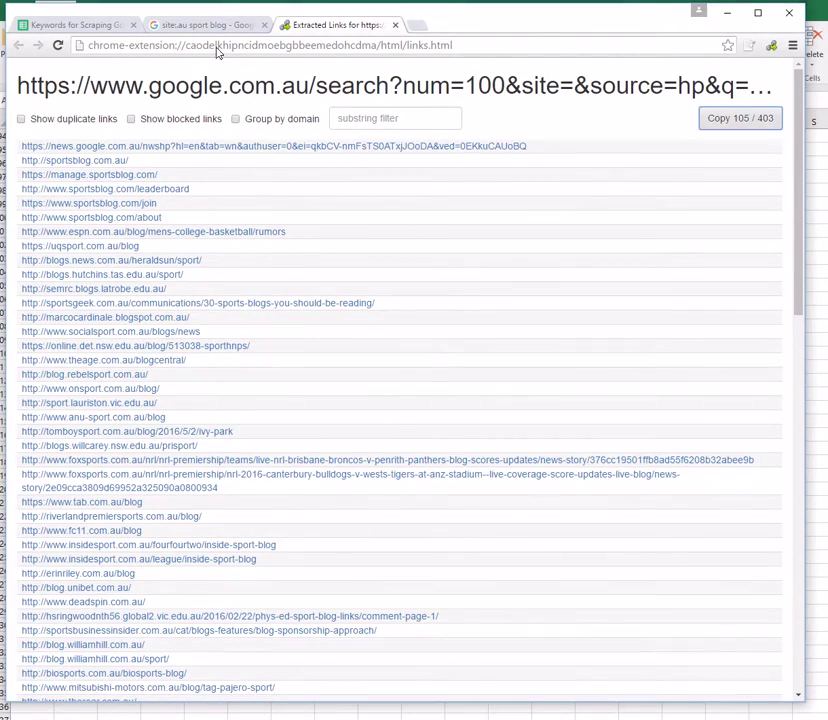
{"action": "left_click", "coordinate": [198, 28]}
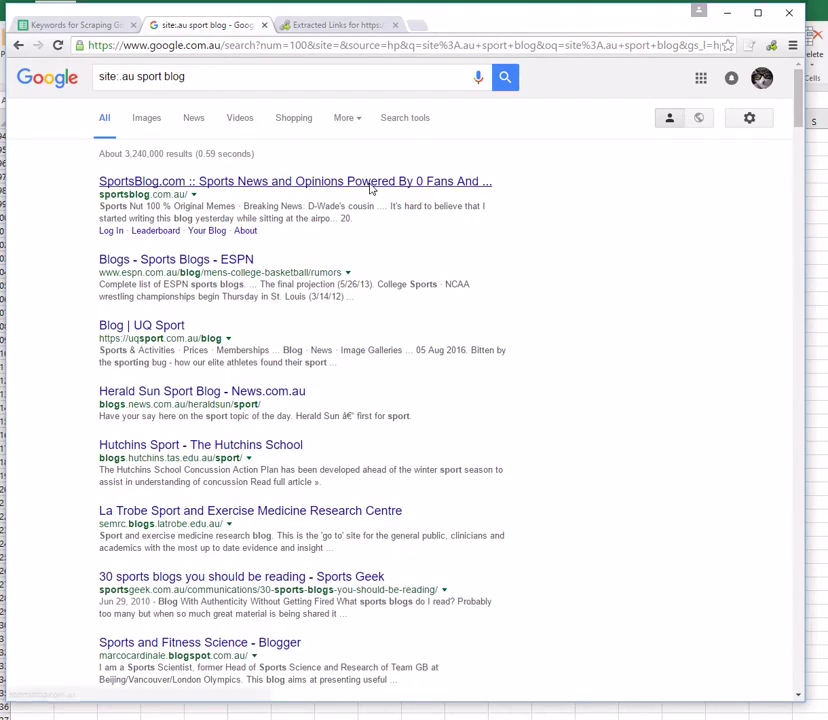
{"action": "scroll", "coordinate": [371, 189], "scroll_direction": "down", "scroll_amount": 20}
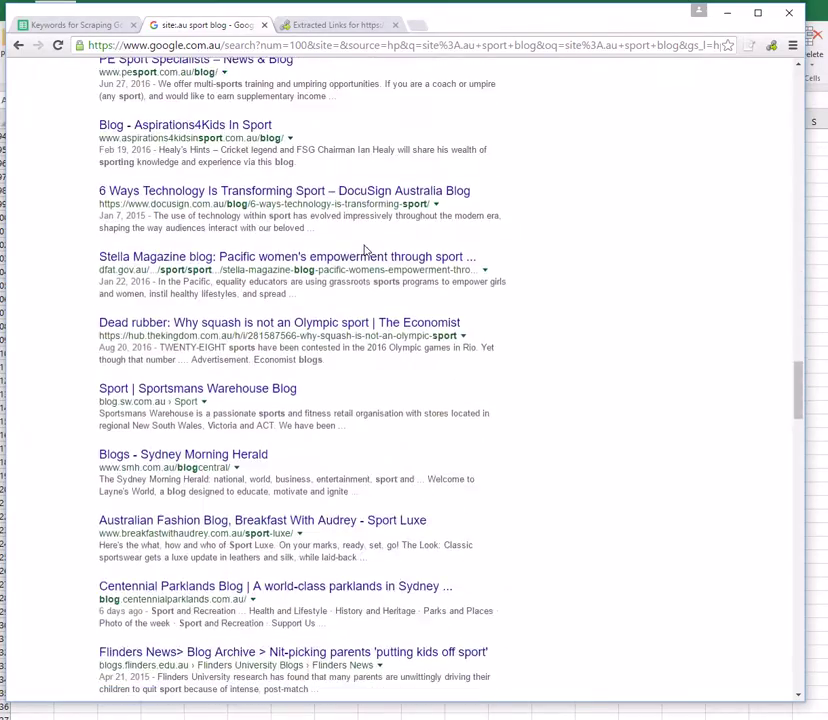
{"action": "scroll", "coordinate": [365, 250], "scroll_direction": "down", "scroll_amount": 20}
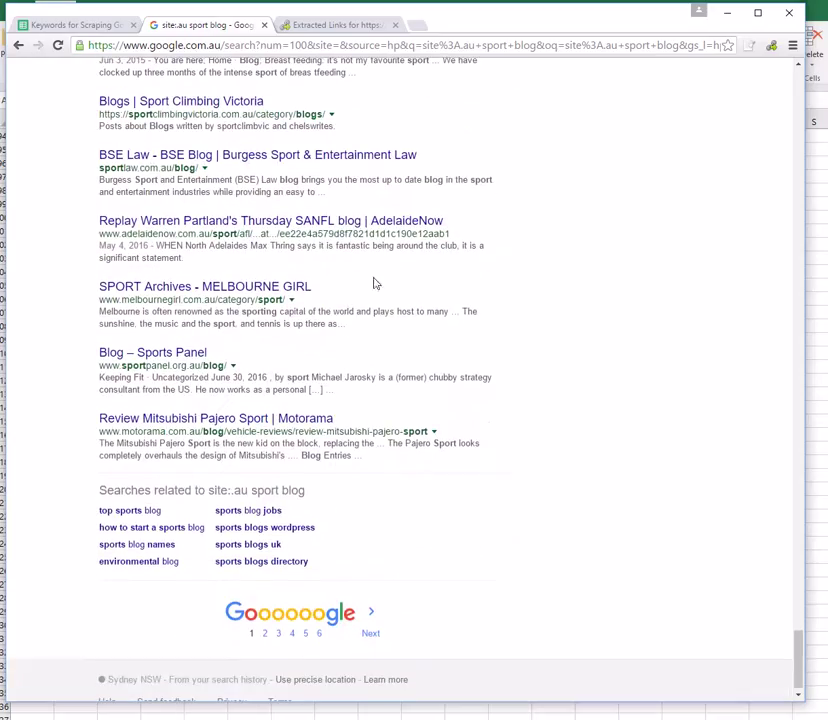
{"action": "scroll", "coordinate": [300, 460], "scroll_direction": "down", "scroll_amount": 1}
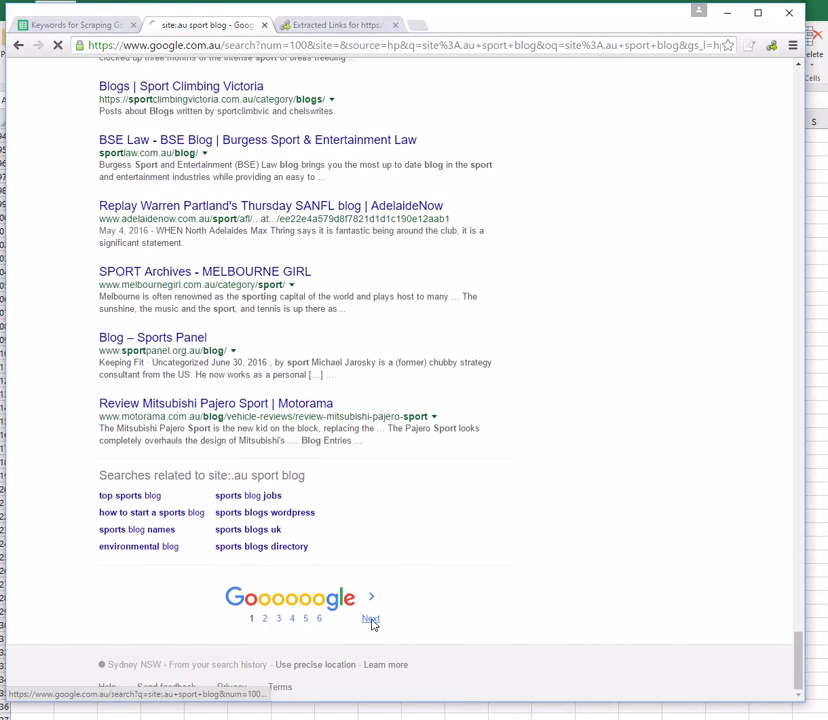
{"action": "left_click", "coordinate": [370, 619]}
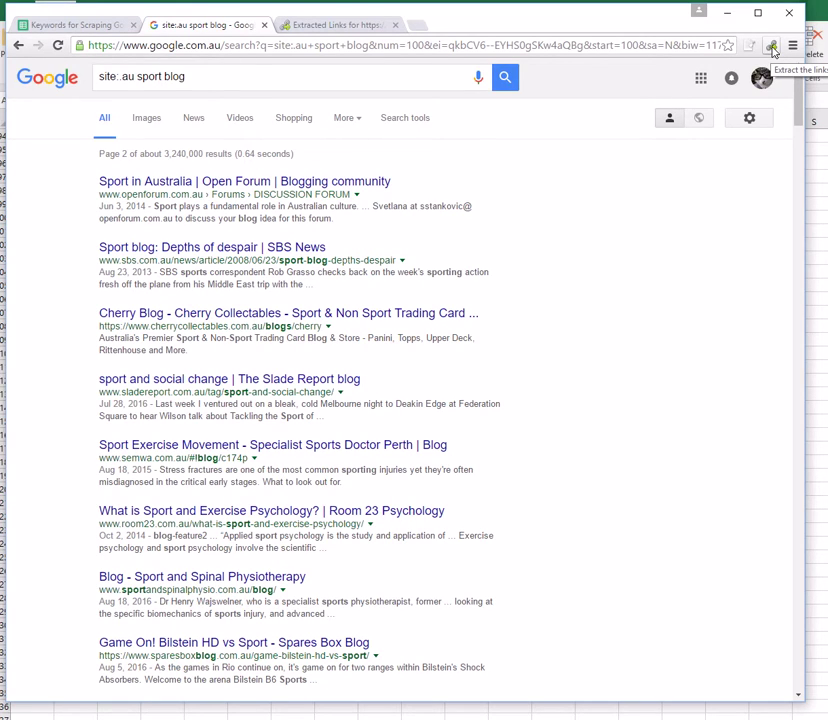
Extract and copy the links from results page 2 and paste them into Excel below the existing list, starting at cell A106.
{"action": "left_click", "coordinate": [772, 50]}
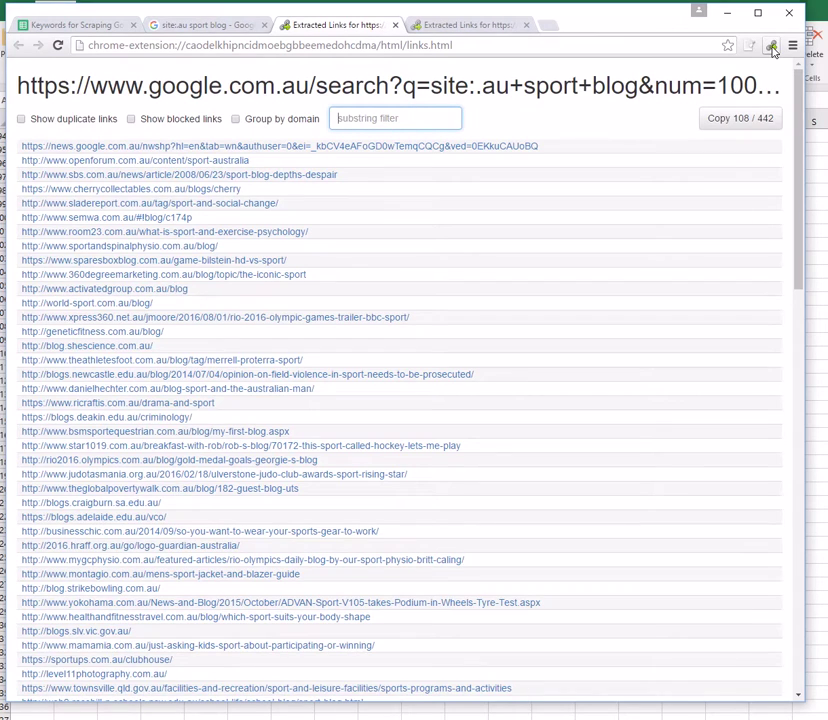
{"action": "left_click", "coordinate": [749, 118]}
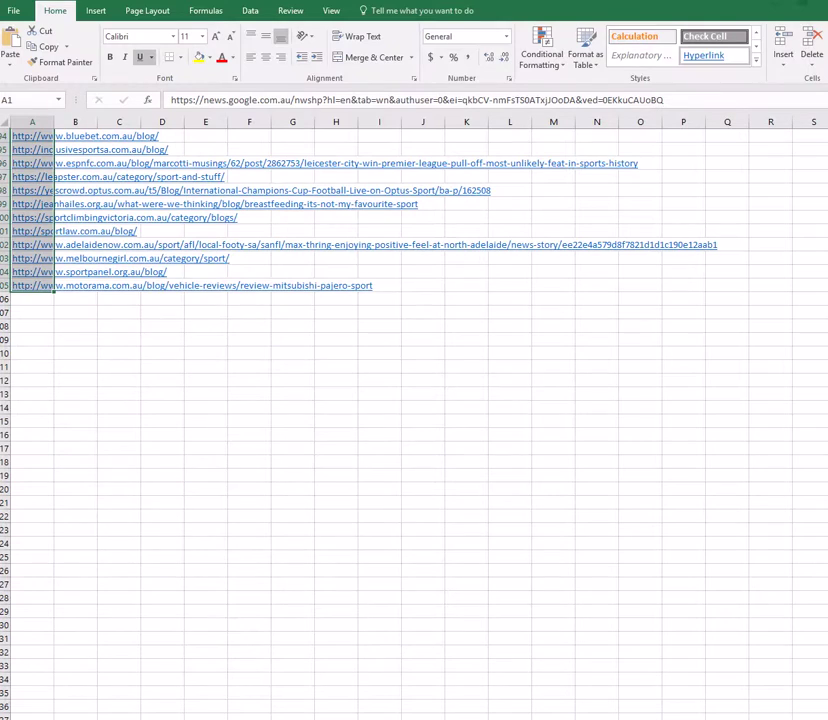
{"action": "left_click", "coordinate": [38, 303]}
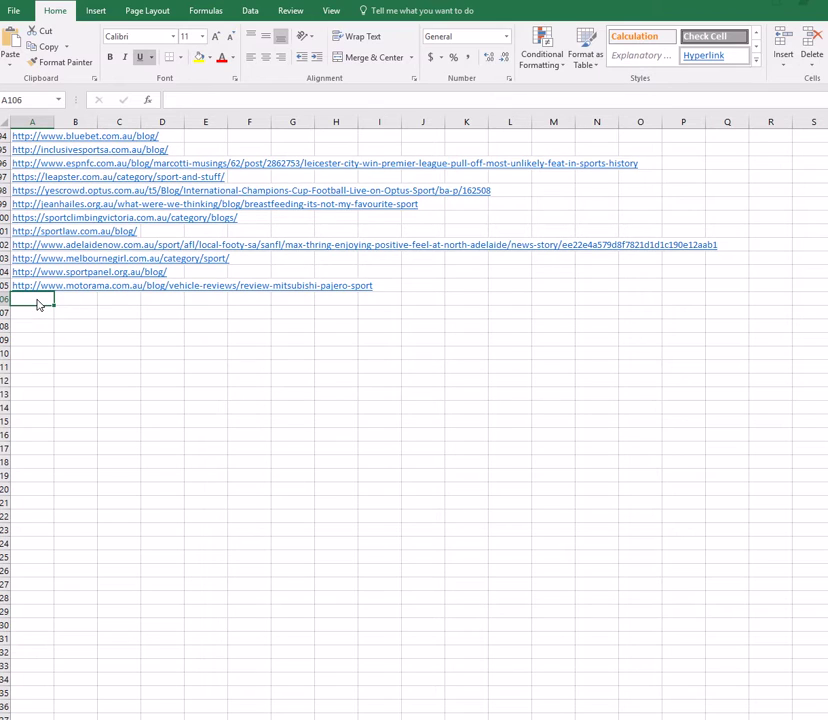
{"action": "key", "text": "ctrl+v"}
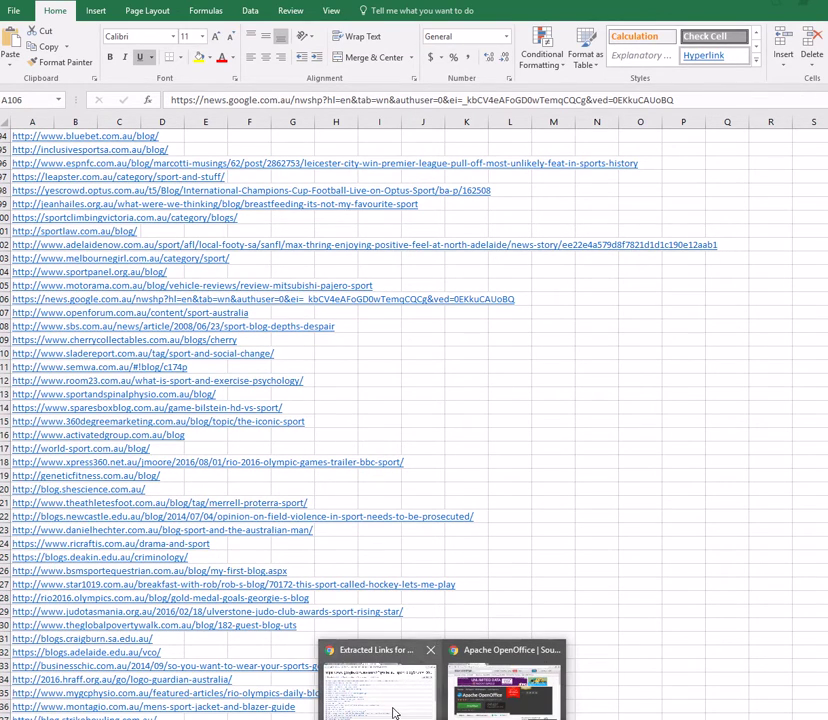
Return to the Google results in Chrome and open the third page for "site:.au sport blog".
{"action": "left_click", "coordinate": [392, 711]}
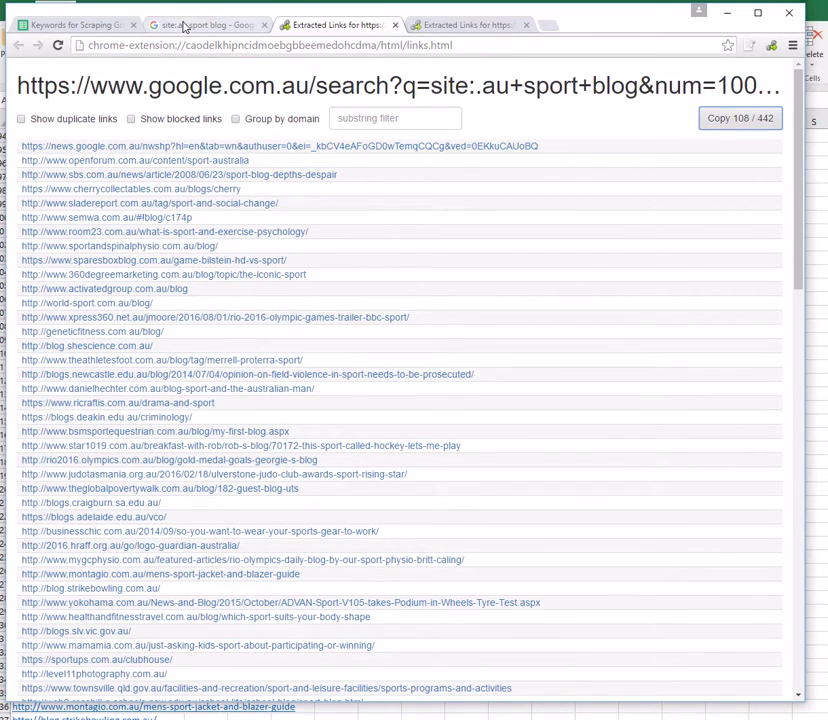
{"action": "left_click", "coordinate": [207, 25]}
{"action": "scroll", "coordinate": [352, 340], "scroll_direction": "down", "scroll_amount": 15}
{"action": "scroll", "coordinate": [354, 370], "scroll_direction": "down", "scroll_amount": 20}
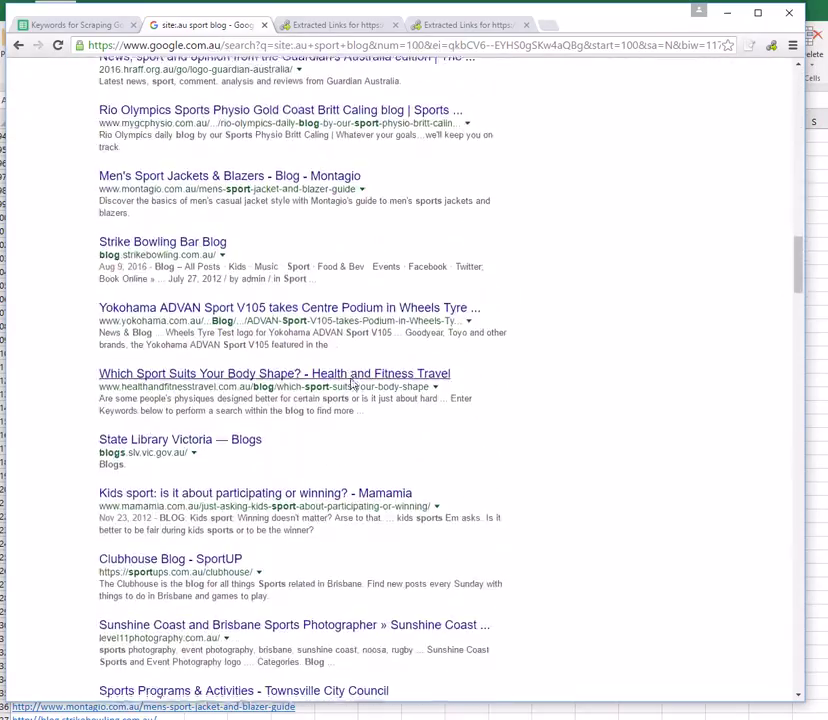
{"action": "scroll", "coordinate": [336, 410], "scroll_direction": "down", "scroll_amount": 15}
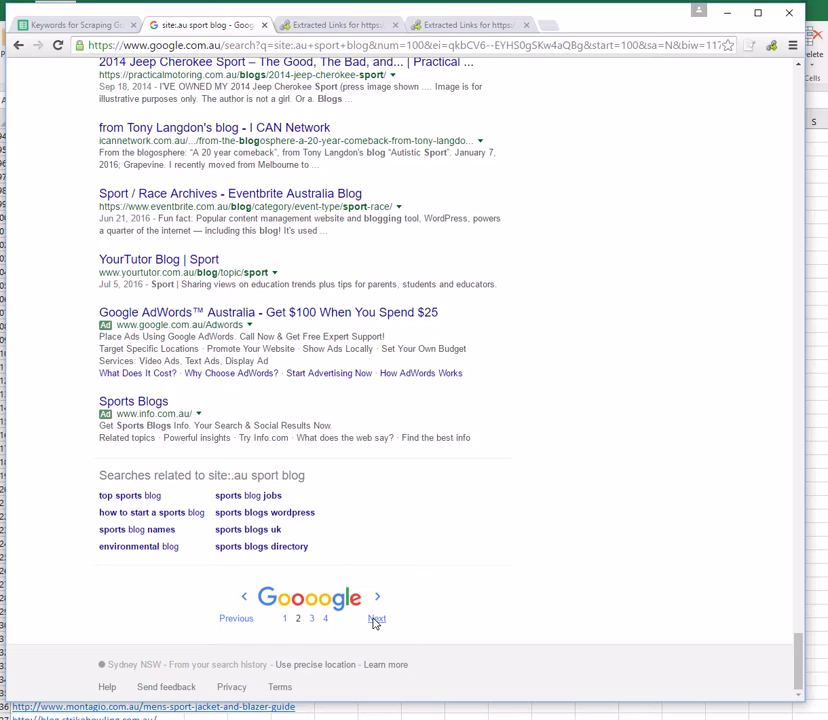
{"action": "left_click", "coordinate": [376, 619]}
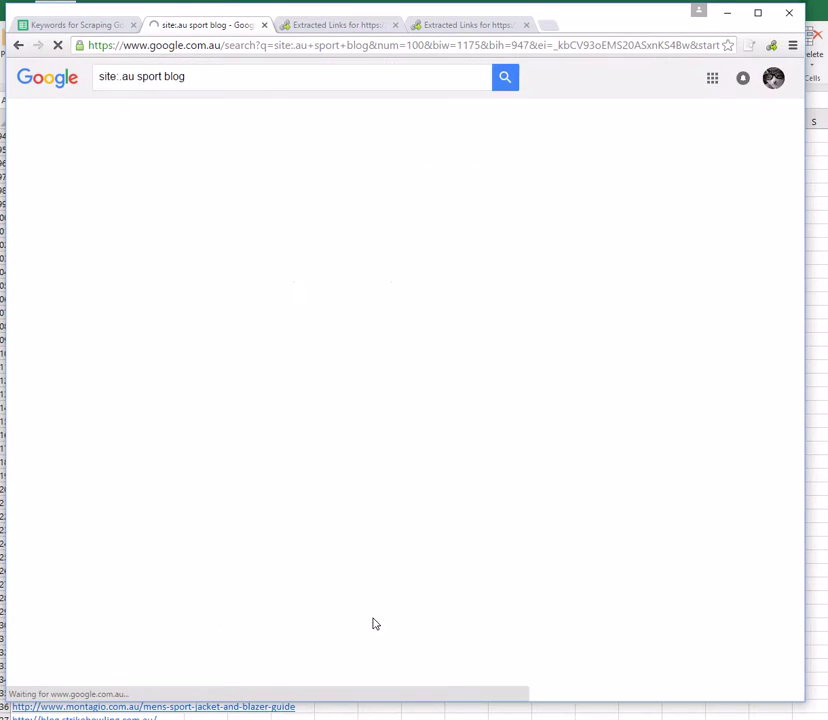
Extract and copy the links from results page 3 and paste them into Excel below the existing list, starting at cell A214.
{"action": "left_click", "coordinate": [772, 47]}
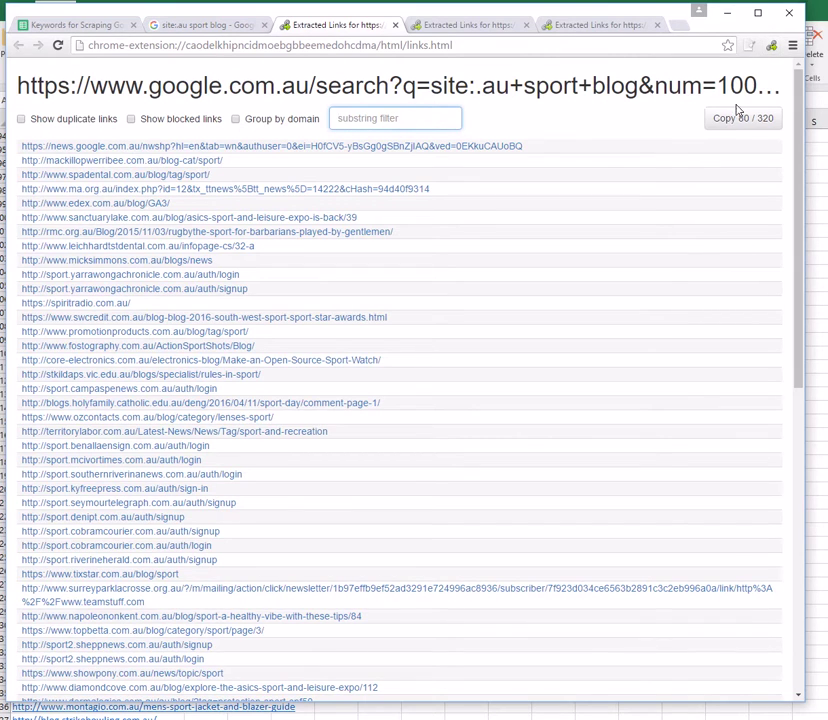
{"action": "left_click", "coordinate": [745, 122]}
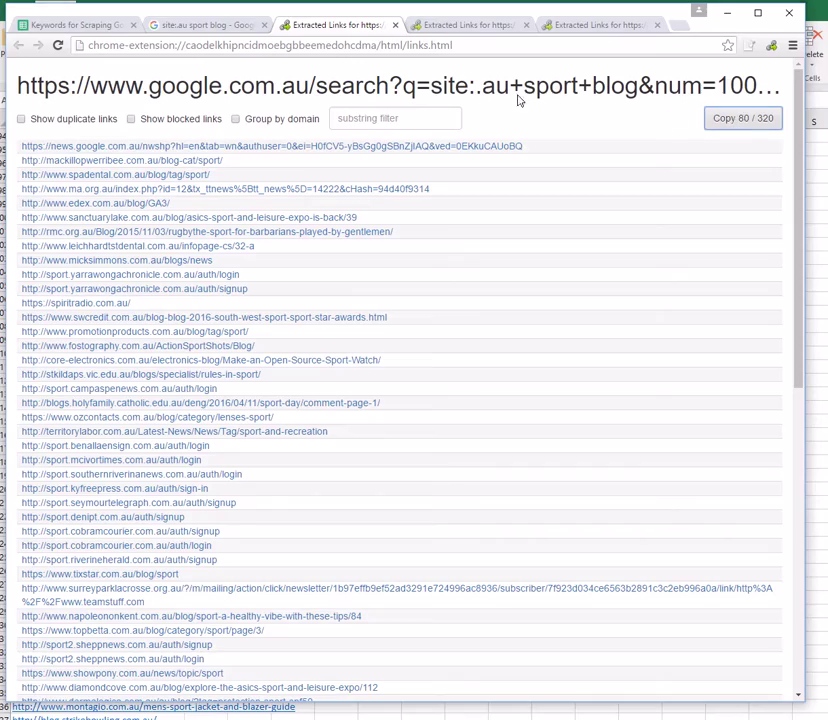
{"action": "key", "text": "alt+Tab"}
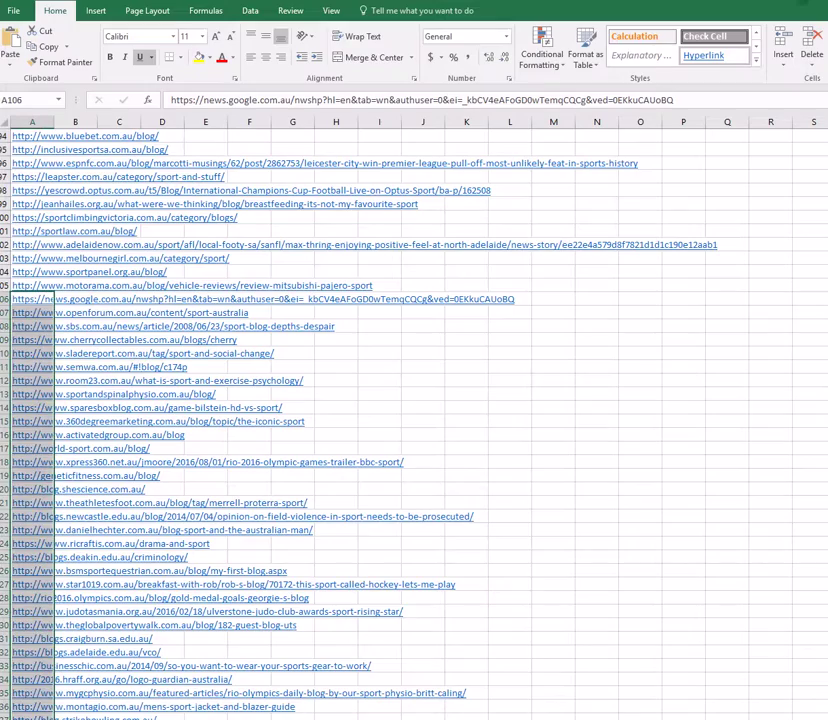
{"action": "scroll", "coordinate": [60, 540], "scroll_direction": "down", "scroll_amount": 20}
{"action": "scroll", "coordinate": [78, 512], "scroll_direction": "down", "scroll_amount": 14}
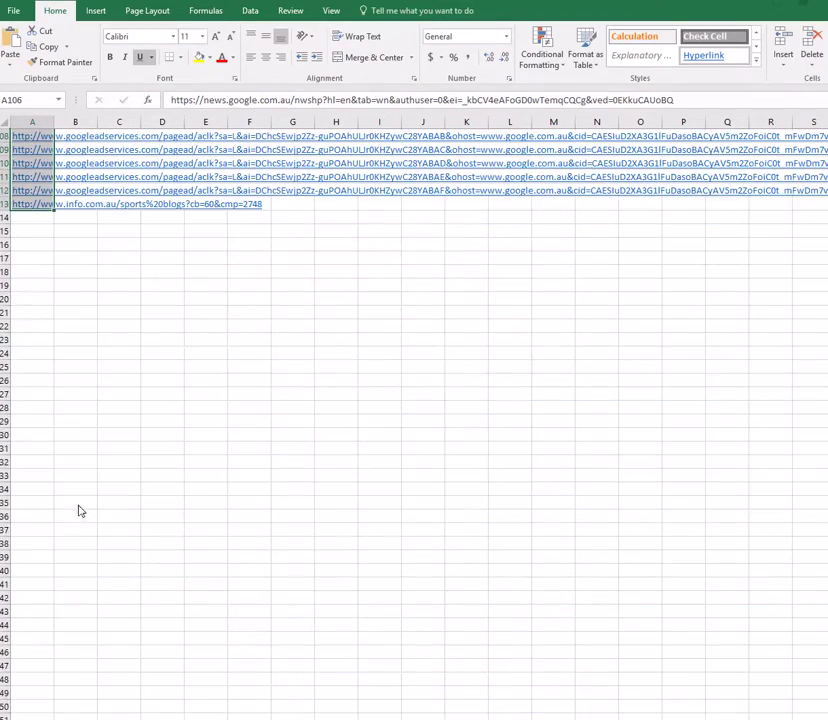
{"action": "scroll", "coordinate": [115, 392], "scroll_direction": "up", "scroll_amount": 4}
{"action": "left_click", "coordinate": [42, 386]}
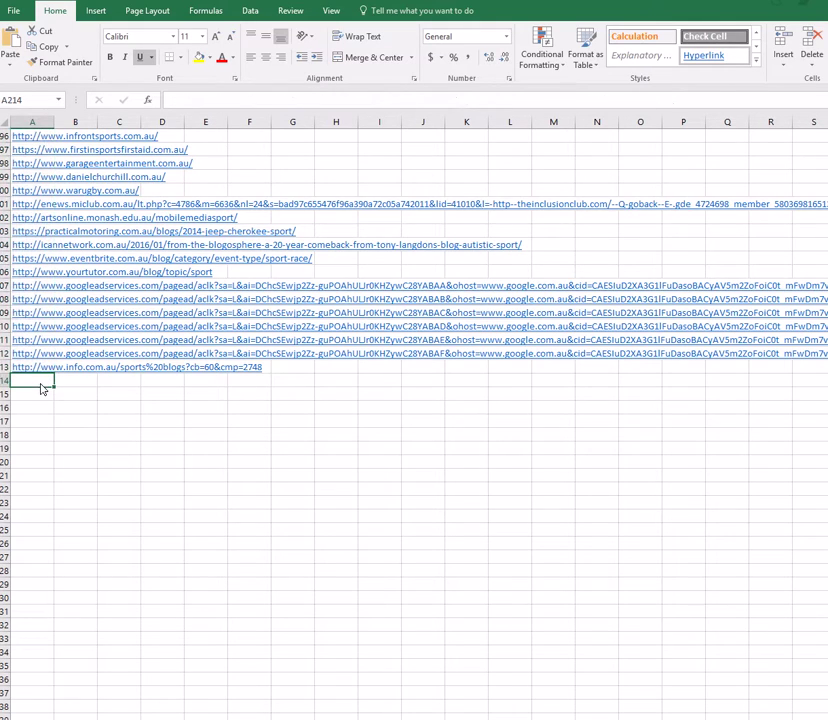
{"action": "key", "text": "ctrl+v"}
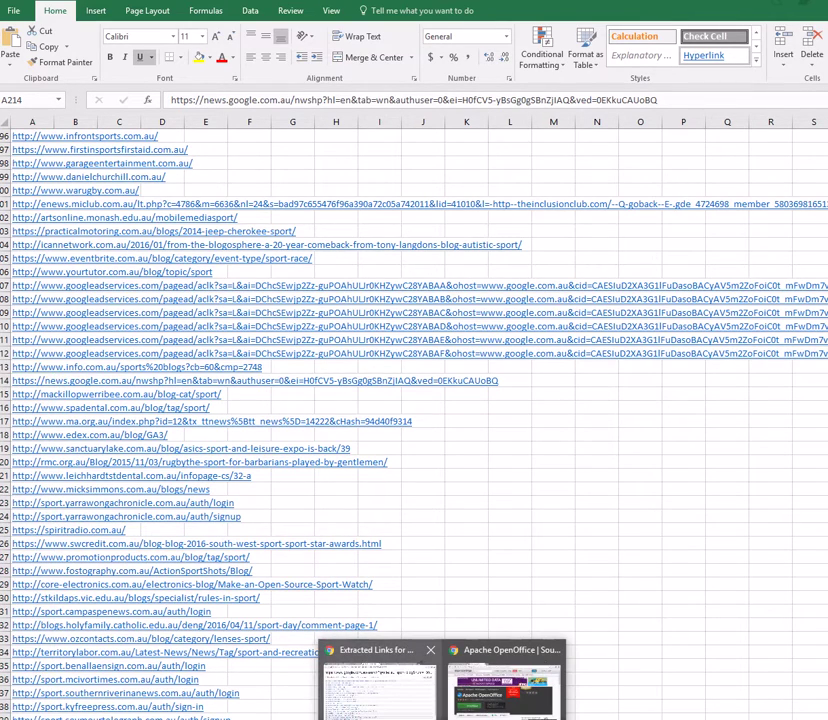
Return to the Google results in Chrome and check the end of page 3 for further result pages.
{"action": "left_click", "coordinate": [379, 687]}
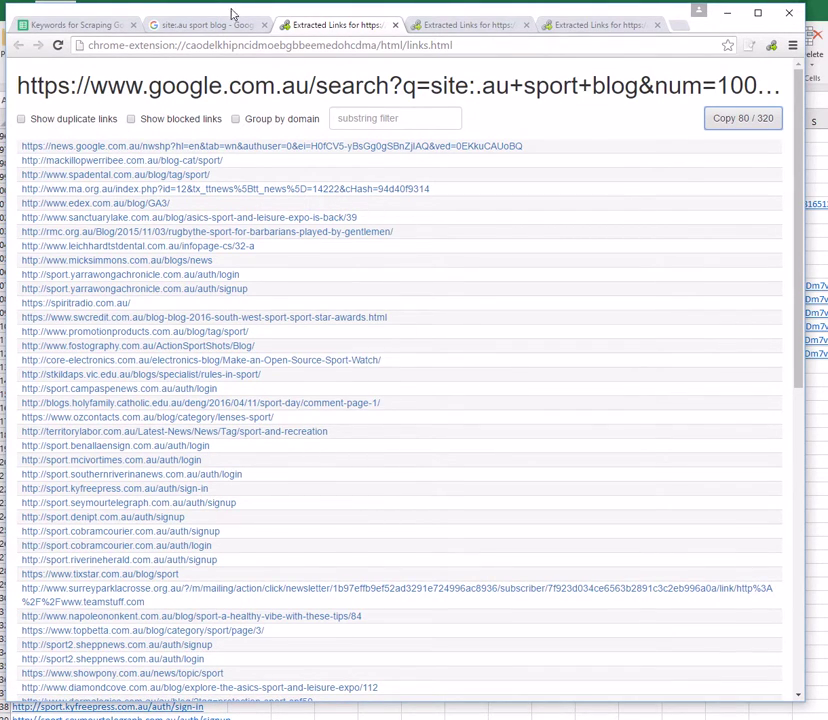
{"action": "left_click", "coordinate": [203, 26]}
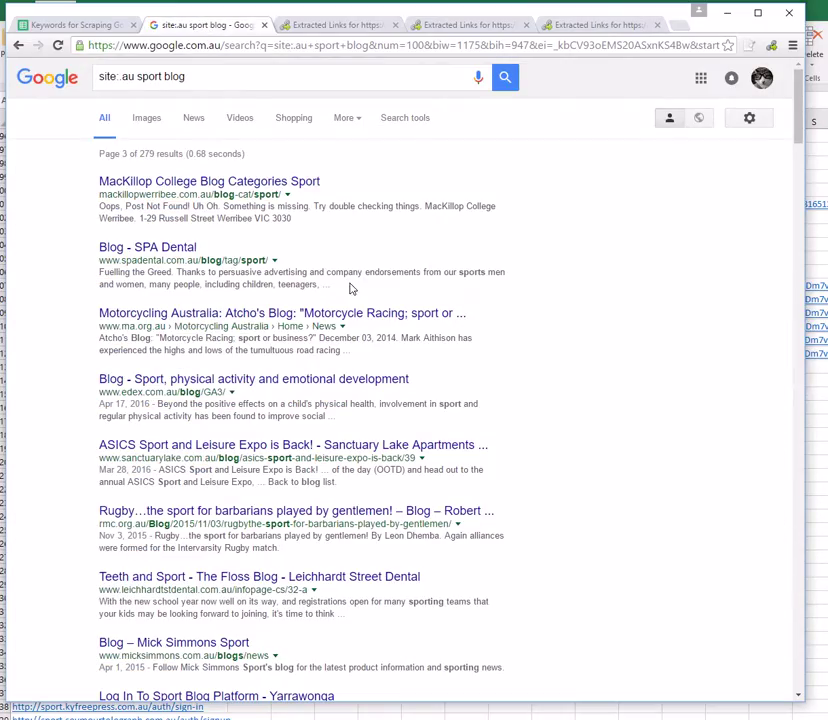
{"action": "scroll", "coordinate": [352, 284], "scroll_direction": "down", "scroll_amount": 10}
{"action": "scroll", "coordinate": [352, 286], "scroll_direction": "down", "scroll_amount": 20}
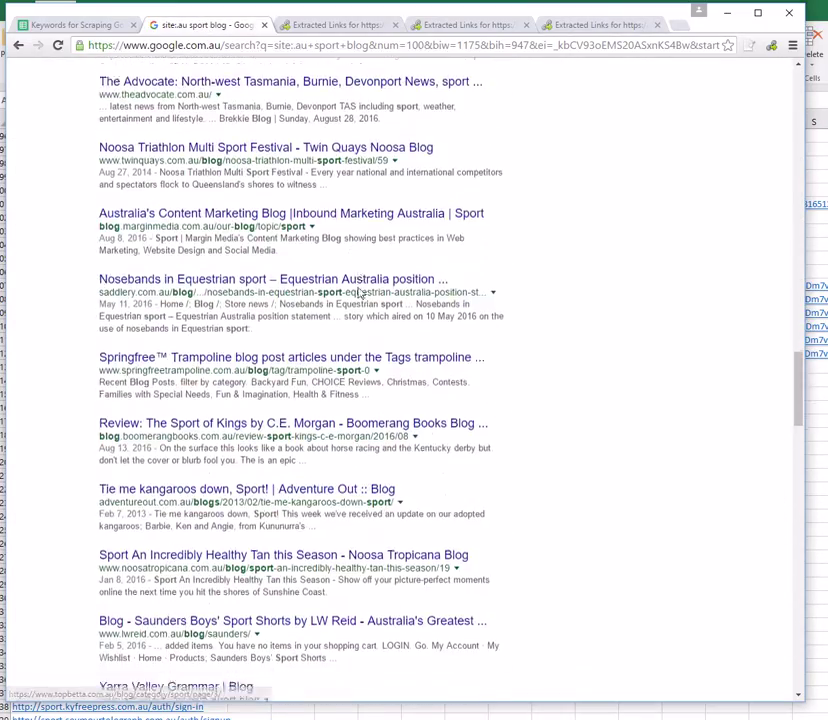
{"action": "scroll", "coordinate": [335, 288], "scroll_direction": "down", "scroll_amount": 6}
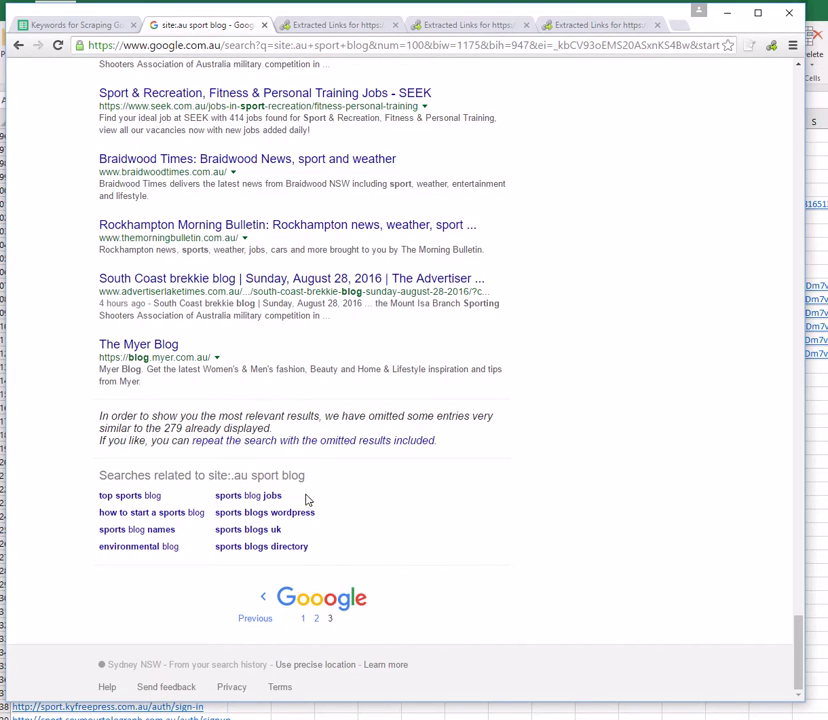
Switch to Excel and start saving the workbook under a new name in Documents > Striker > PayPerLink.Com > World Data Keyword Search.
{"action": "key", "text": "alt+Tab"}
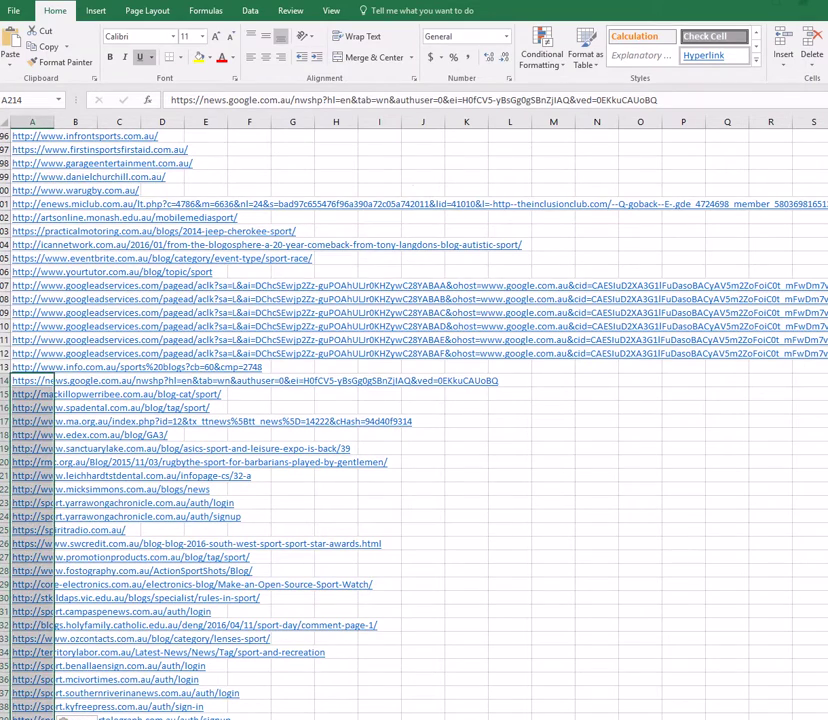
{"action": "scroll", "coordinate": [368, 292], "scroll_direction": "up", "scroll_amount": 9}
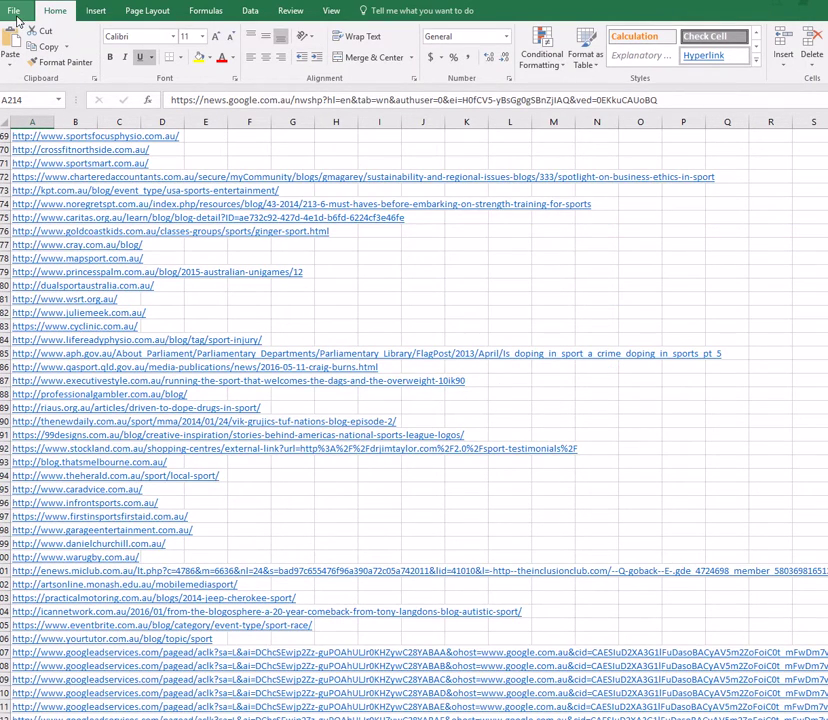
{"action": "left_click", "coordinate": [14, 11]}
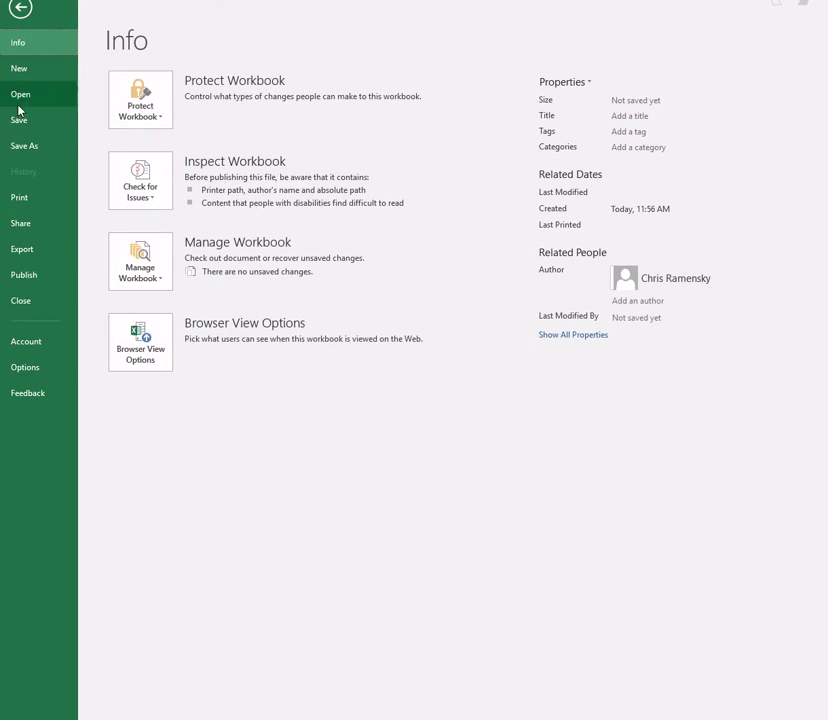
{"action": "left_click", "coordinate": [20, 147]}
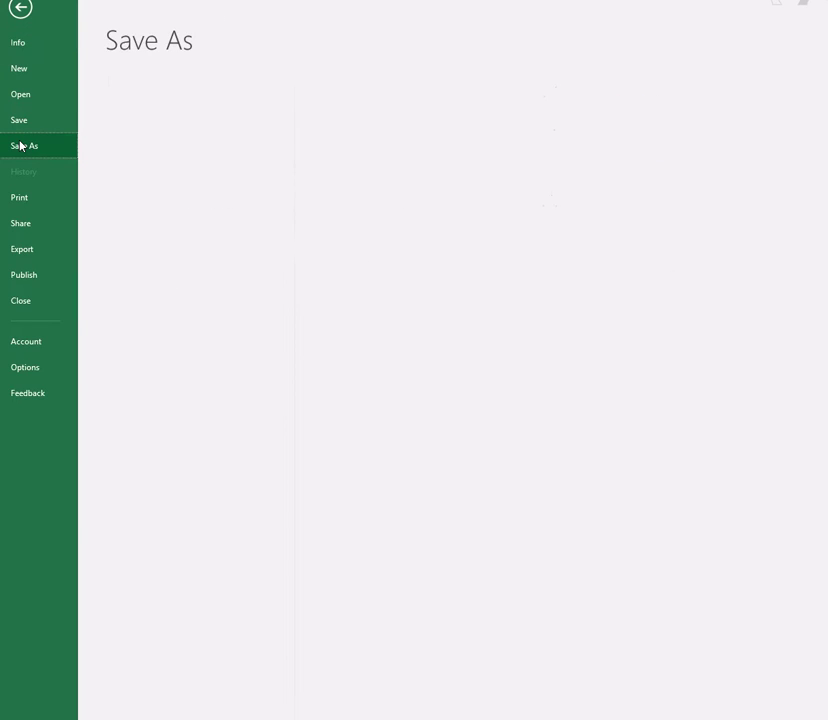
{"action": "left_click", "coordinate": [158, 234]}
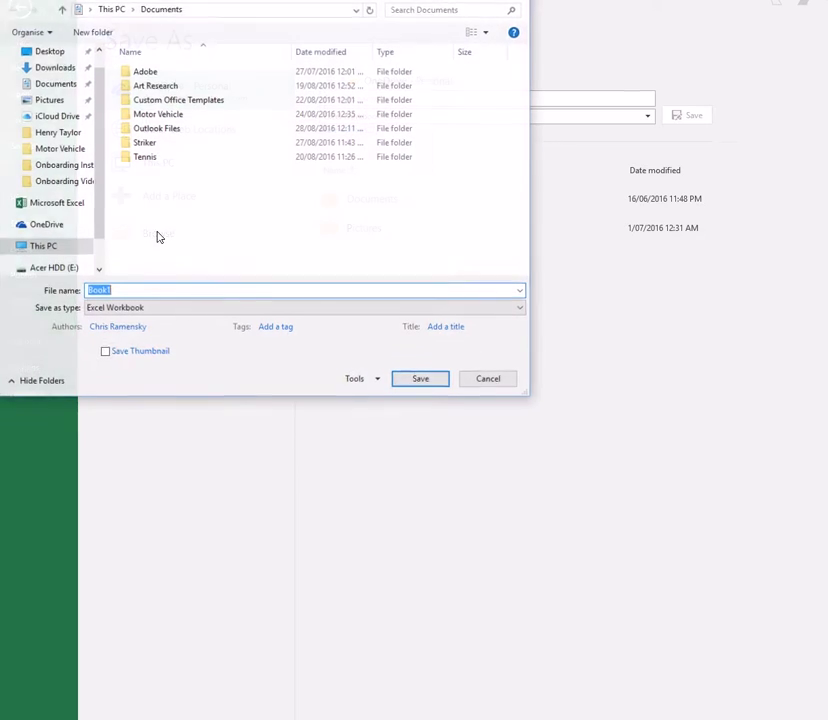
{"action": "double_click", "coordinate": [153, 150]}
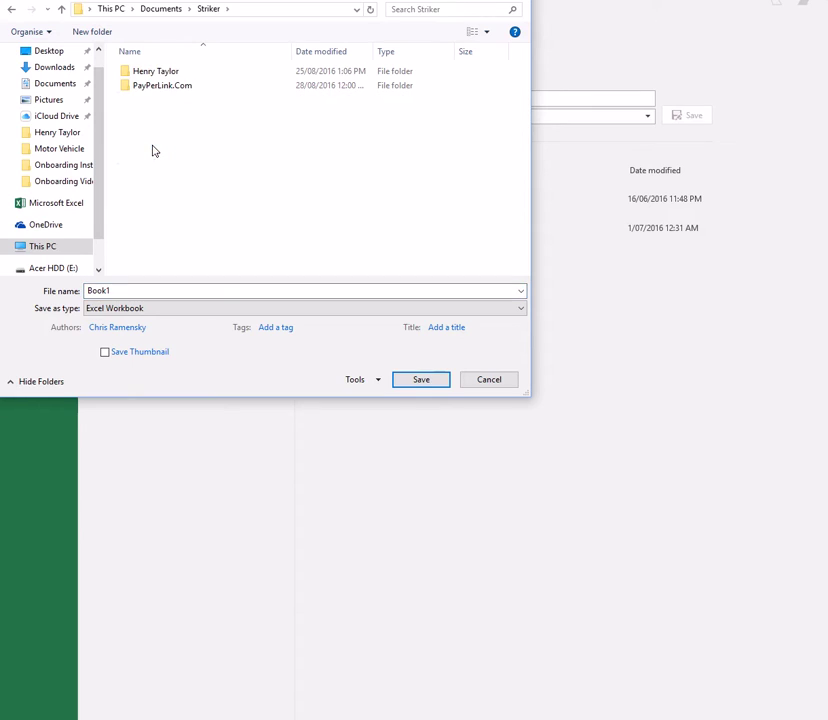
{"action": "double_click", "coordinate": [159, 87]}
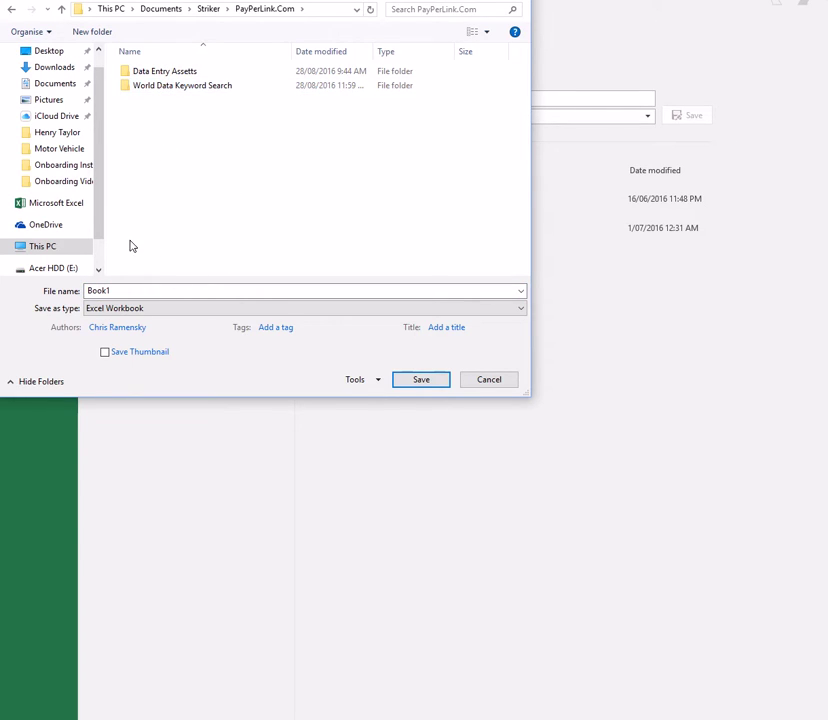
{"action": "double_click", "coordinate": [202, 89]}
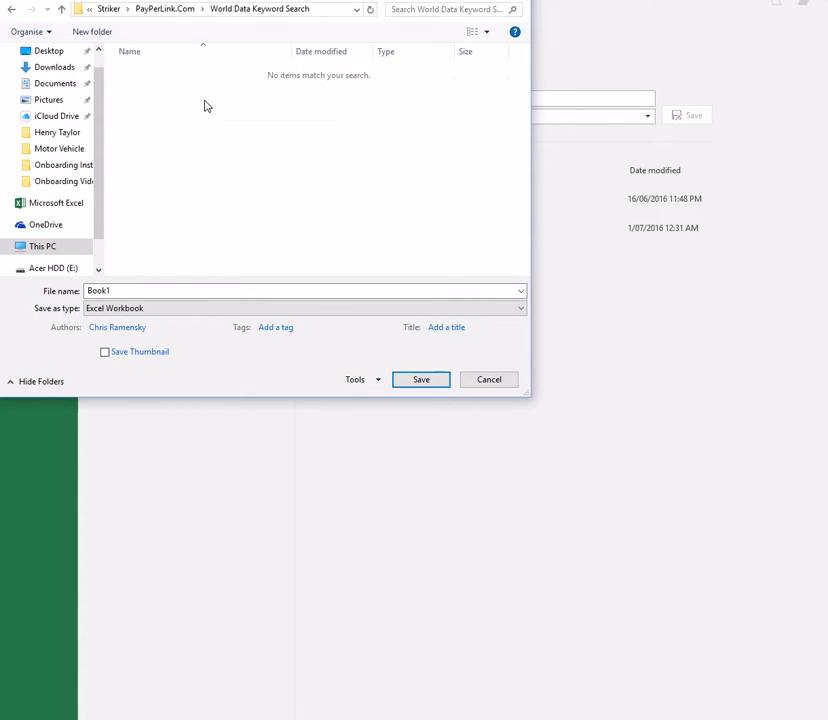
Copy the keyword "site:.au sport blog" from cell A2 of the Google Sheets keyword list and use it as the workbook's file name.
{"action": "left_click", "coordinate": [146, 291]}
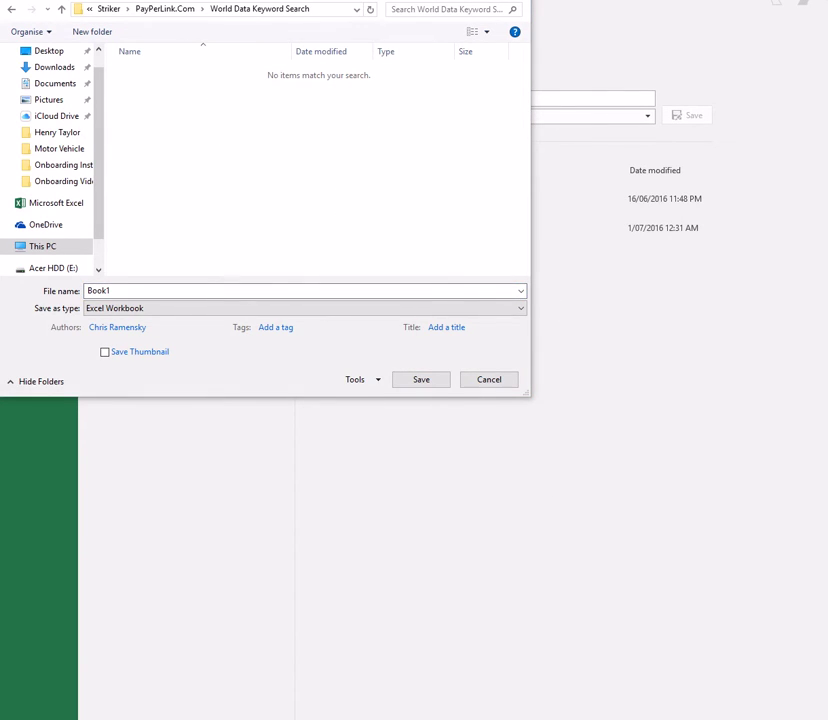
{"action": "left_click", "coordinate": [380, 670]}
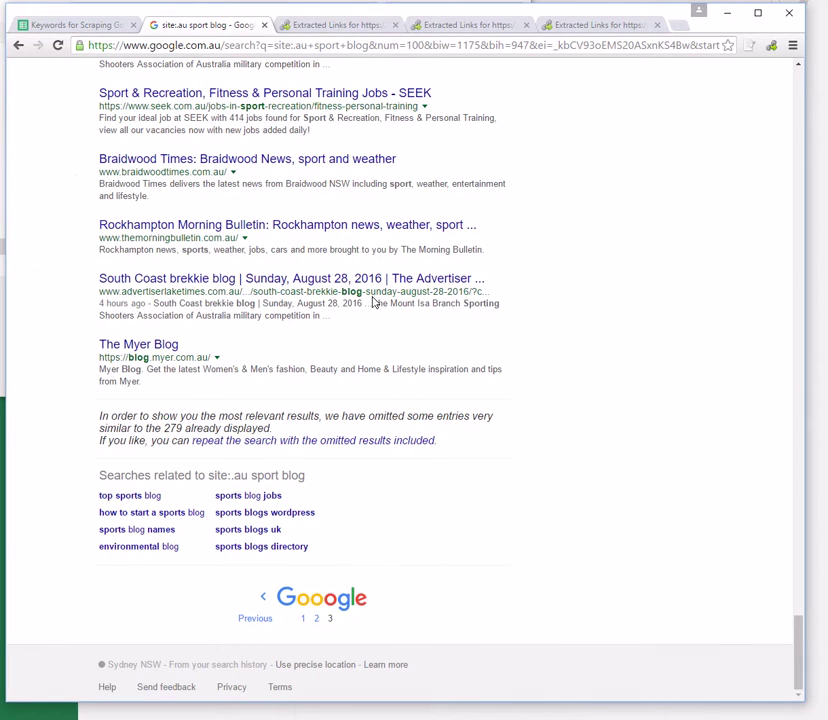
{"action": "left_click", "coordinate": [86, 26]}
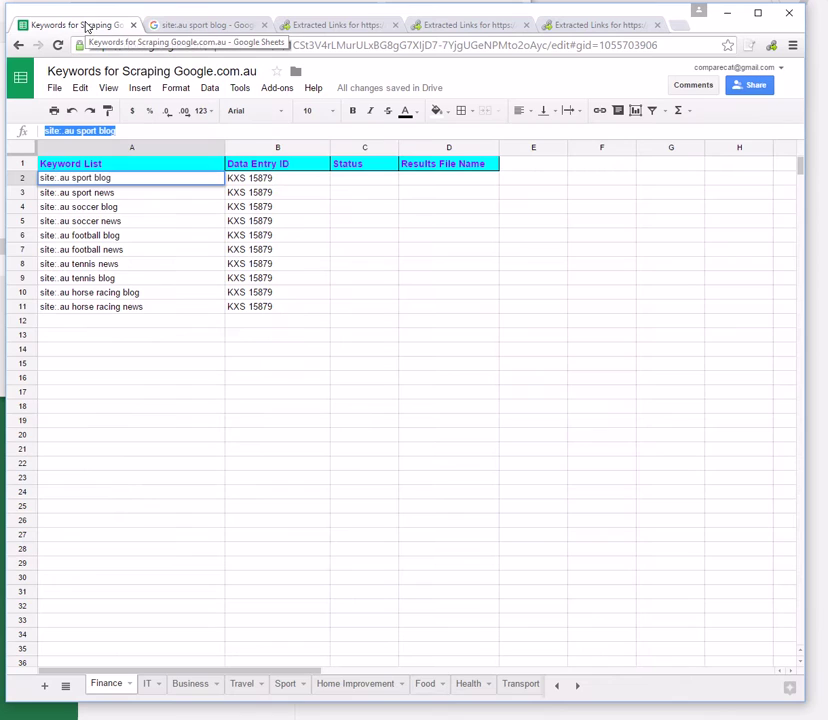
{"action": "left_click", "coordinate": [135, 133]}
{"action": "left_click_drag", "start_coordinate": [141, 134], "coordinate": [45, 132]}
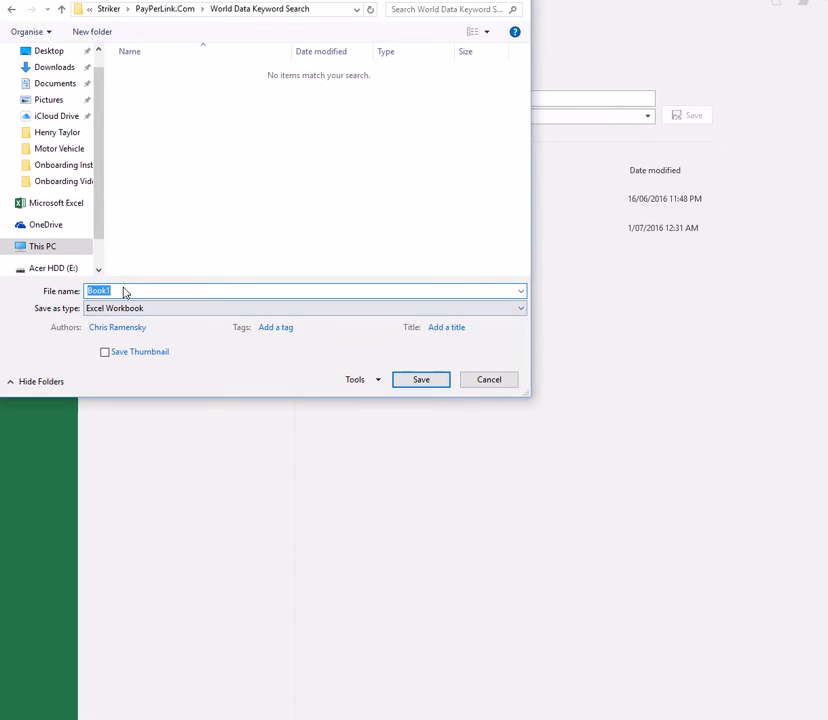
{"action": "type", "text": "site:.au sport blog"}
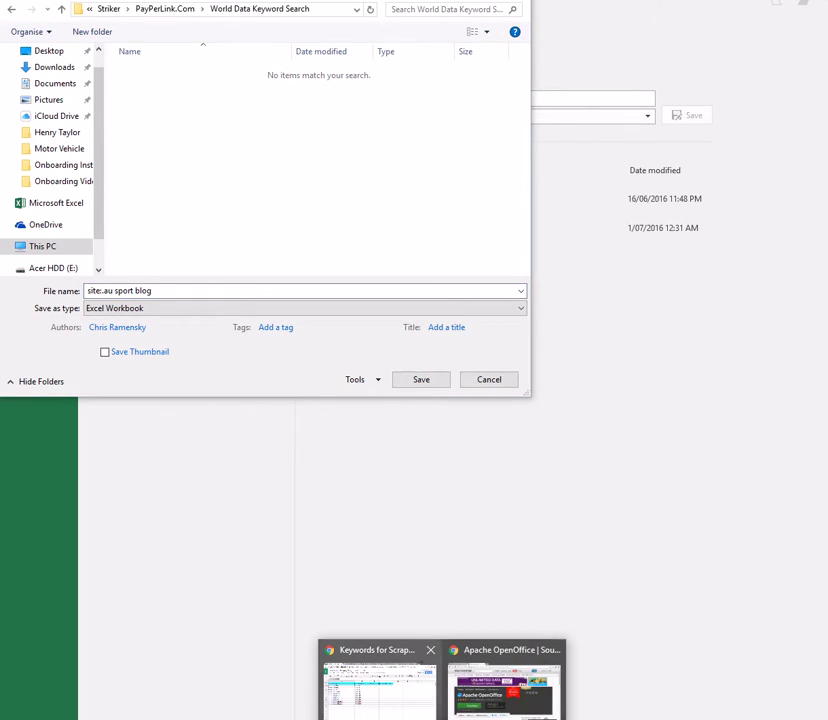
Copy the Data Entry ID from cell B2 of the keyword sheet and append it to the file name in Excel's save dialog.
{"action": "left_click", "coordinate": [378, 685]}
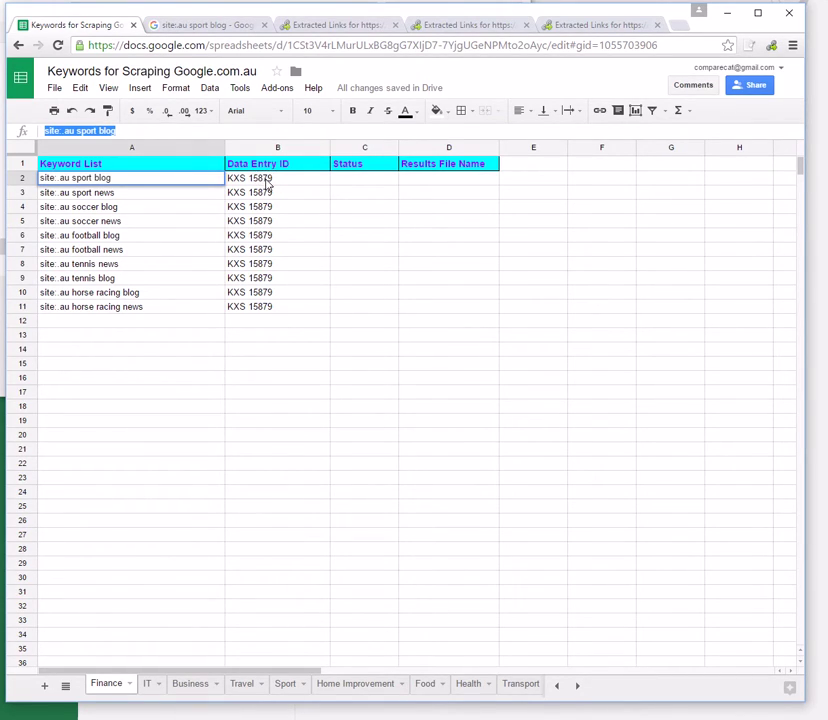
{"action": "left_click", "coordinate": [268, 179]}
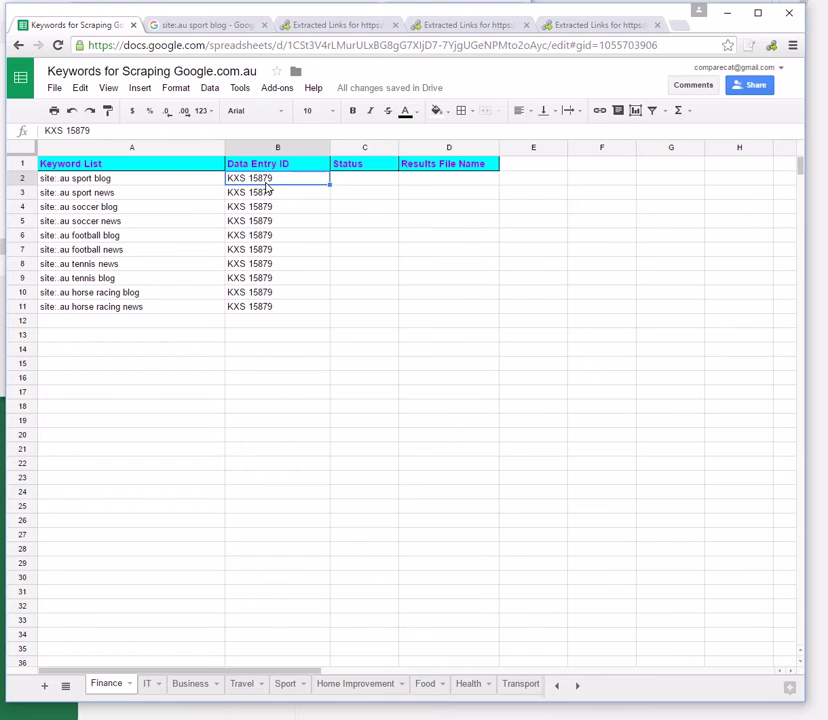
{"action": "key", "text": "ctrl+c"}
{"action": "key", "text": "alt+Tab"}
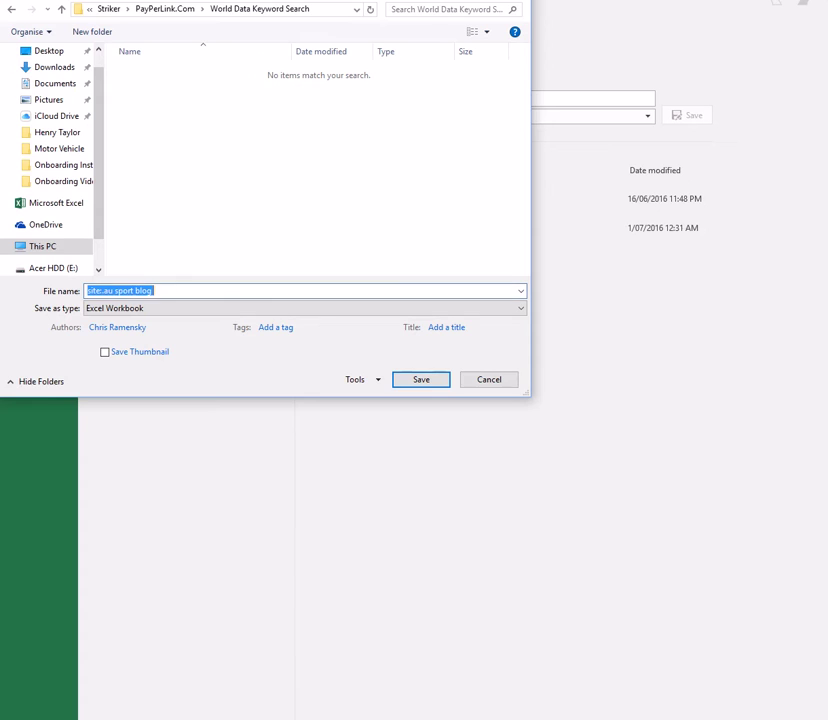
{"action": "left_click", "coordinate": [248, 291]}
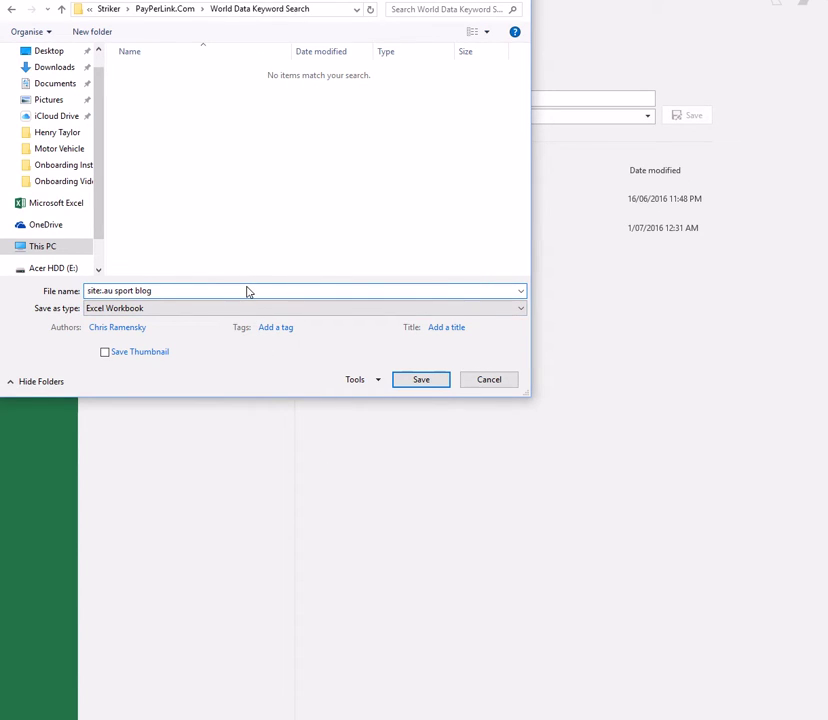
{"action": "key", "text": "ctrl+v"}
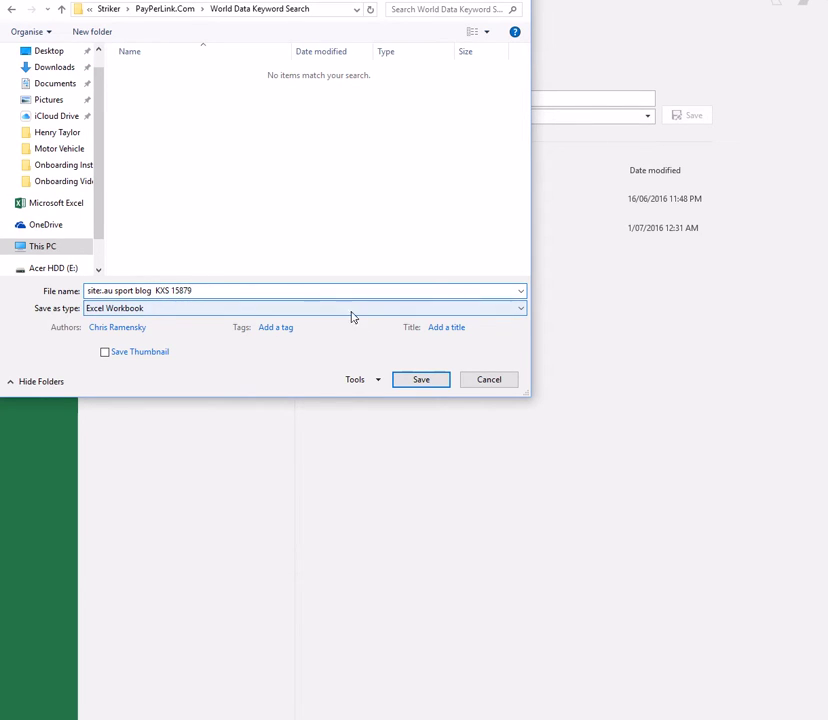
Remove the colon and full stop from the file name so it starts with "site au sport blog", and save it as an Excel Workbook.
{"action": "left_click", "coordinate": [441, 386]}
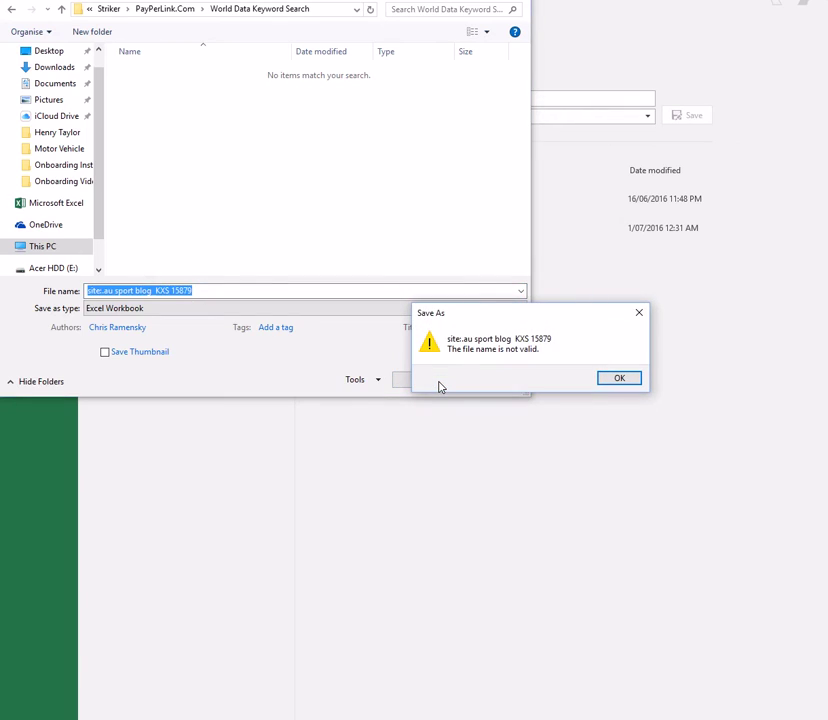
{"action": "left_click", "coordinate": [632, 381]}
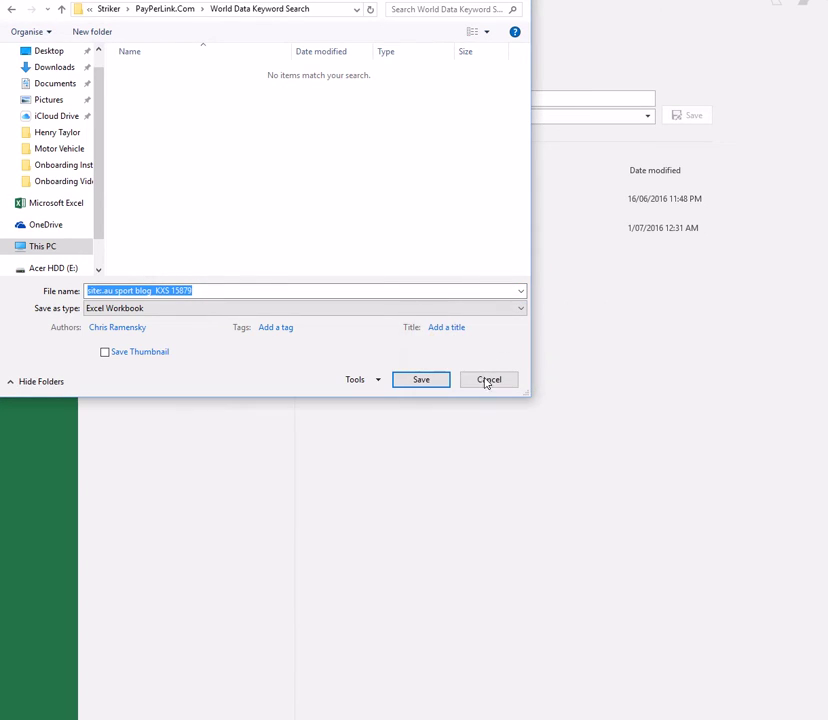
{"action": "left_click", "coordinate": [105, 292]}
{"action": "left_click_drag", "start_coordinate": [102, 292], "coordinate": [107, 292]}
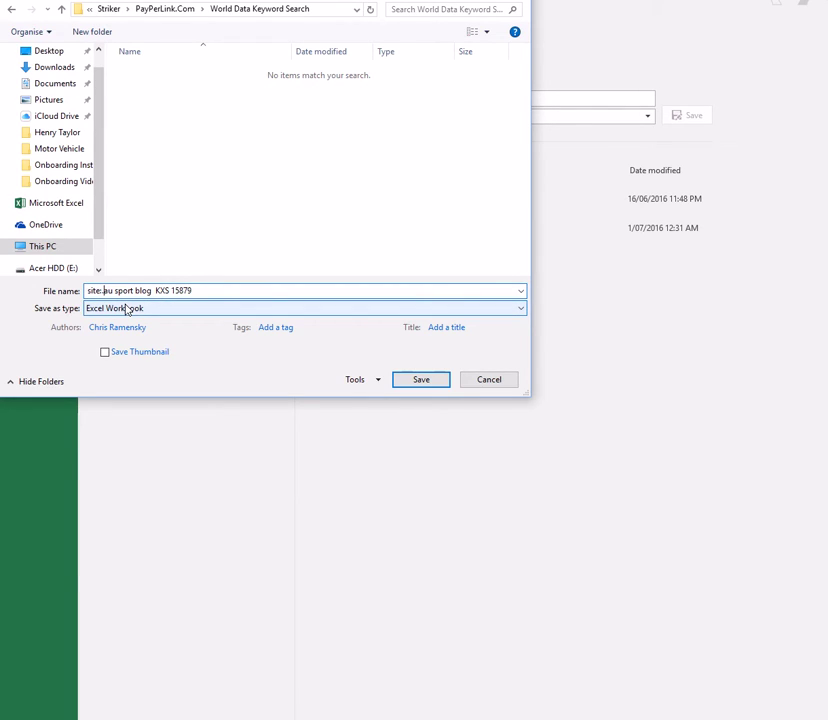
{"action": "key", "text": "BackSpace"}
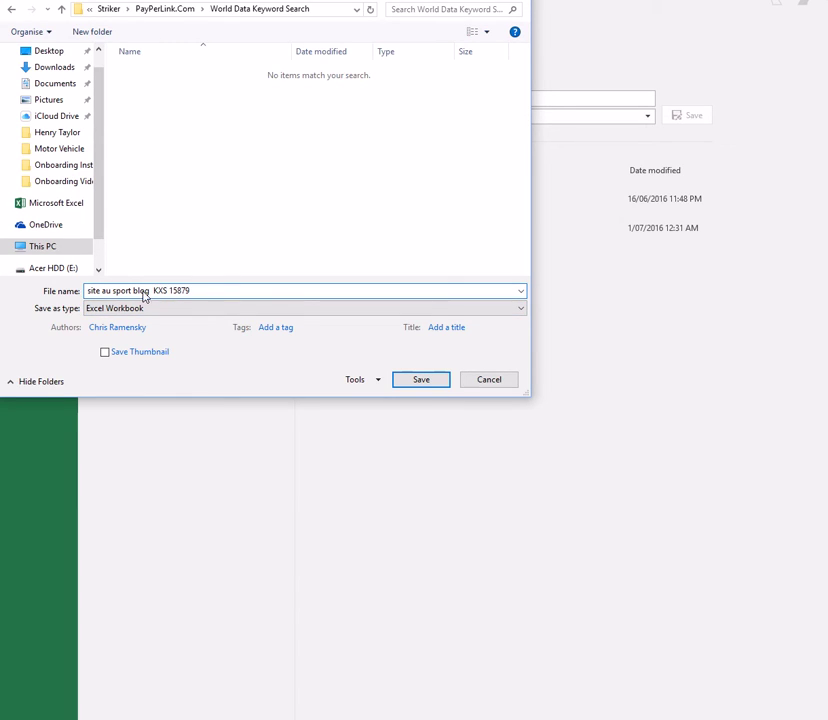
{"action": "left_click", "coordinate": [420, 380]}
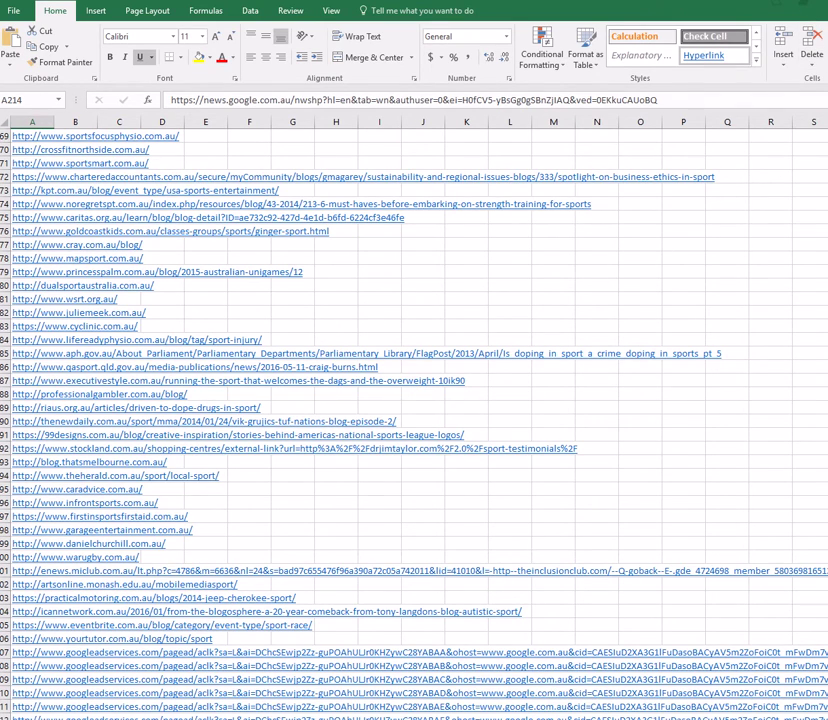
Switch back to the "Keywords for Scraping Google.com.au" sheet in Chrome.
{"action": "left_click", "coordinate": [380, 688]}
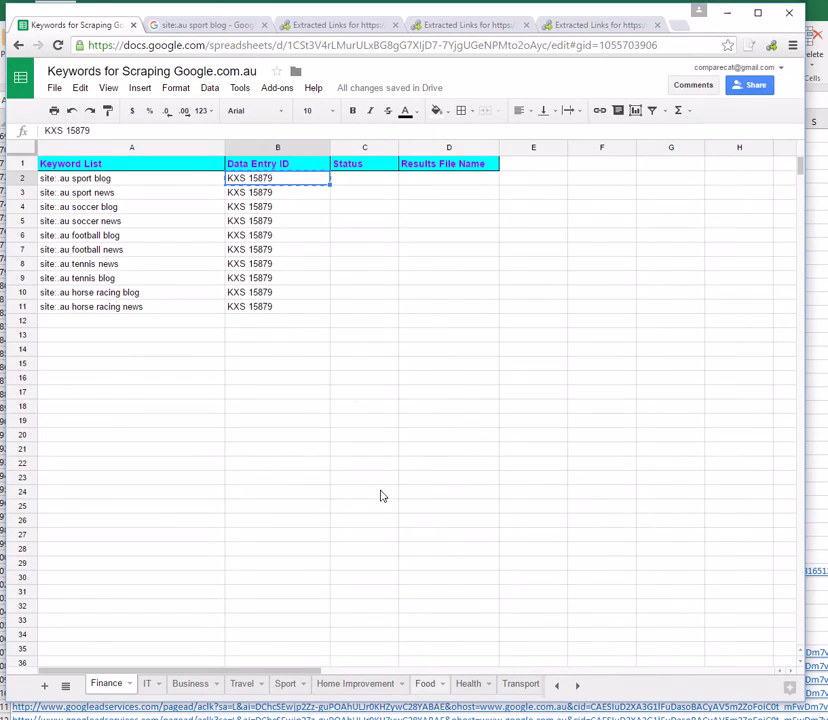